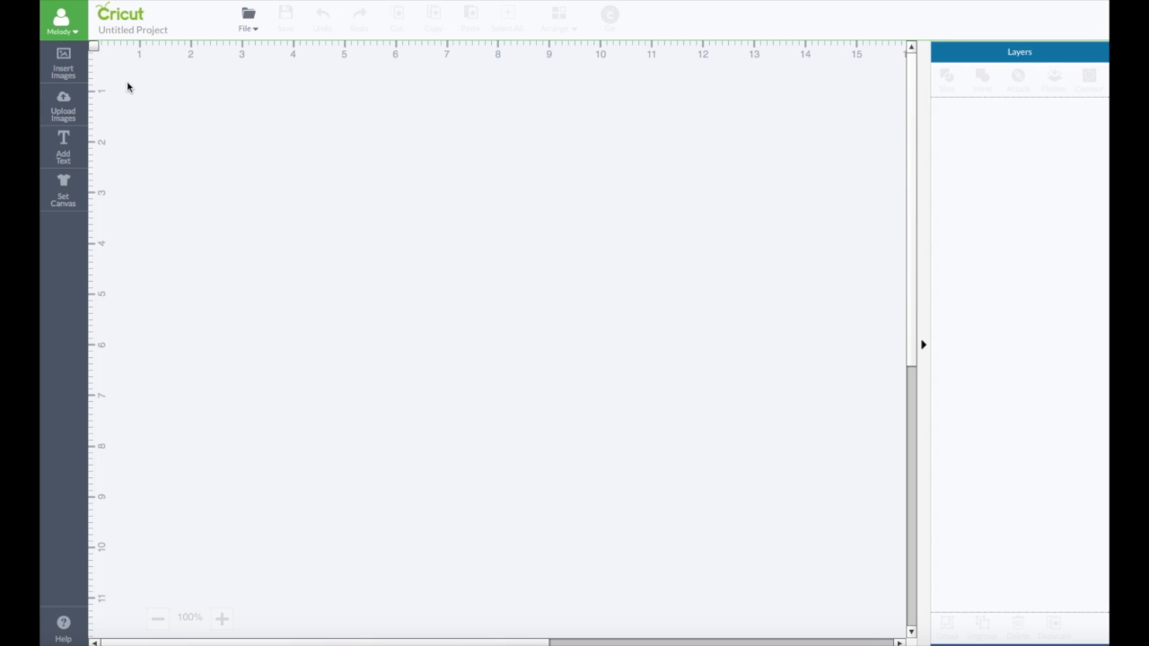
Load easter_egg_silhouette-1.png from the Desktop as a basic image upload
left_click(63, 110)
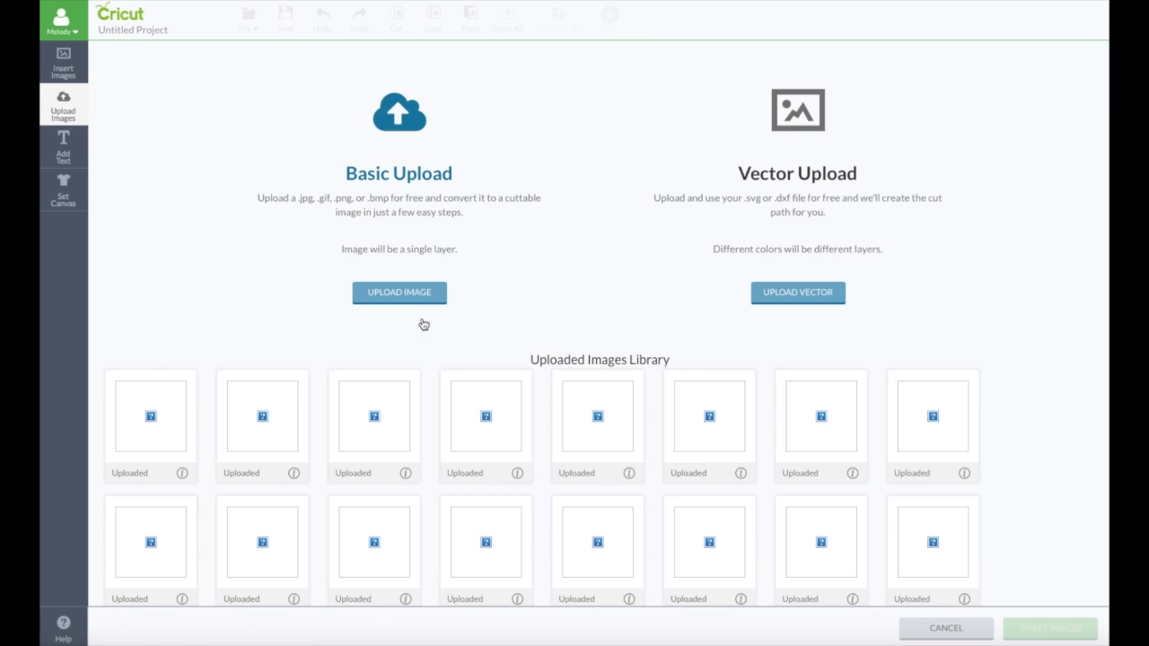
left_click(408, 296)
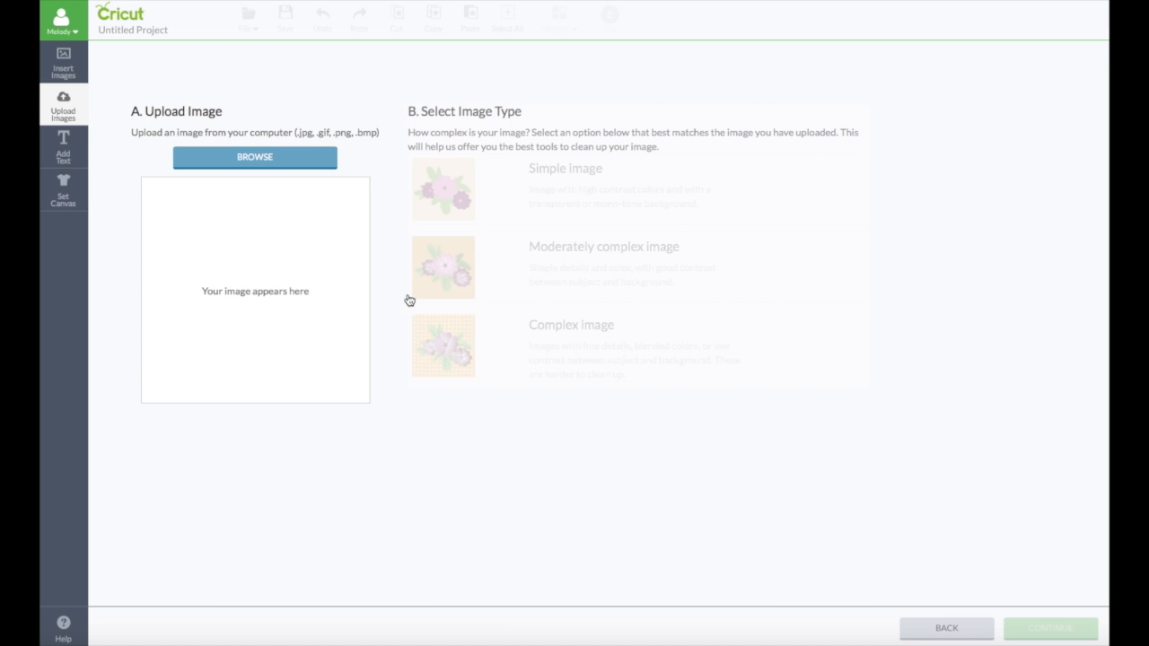
left_click(254, 158)
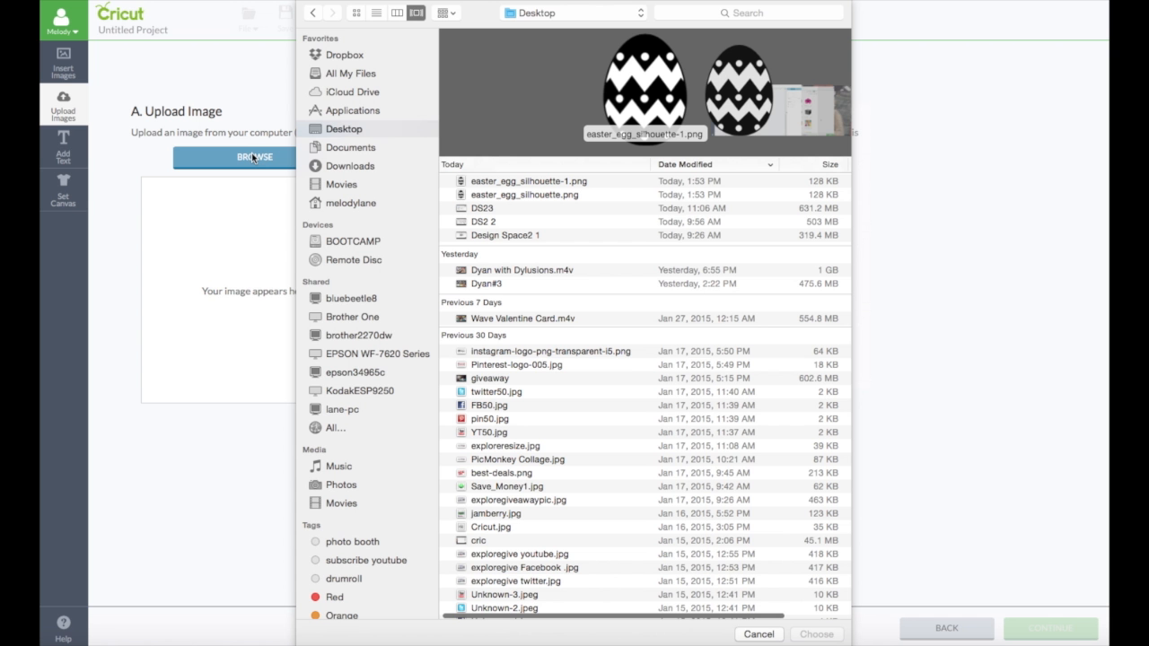
left_click(503, 182)
double_click(504, 182)
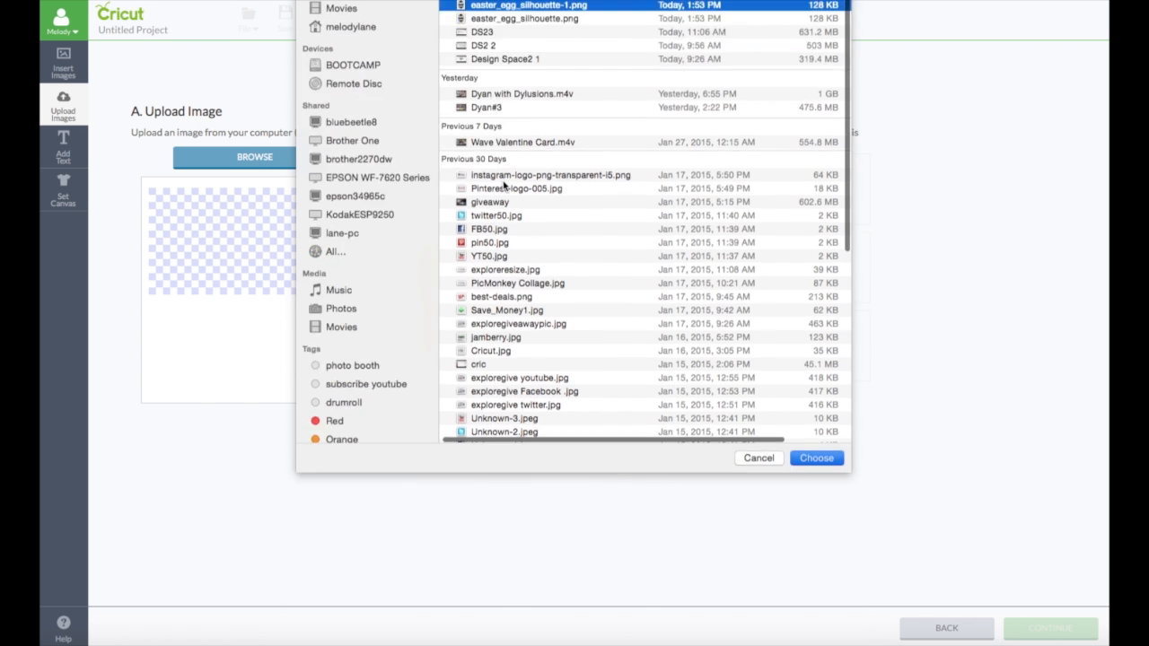
left_click(496, 186)
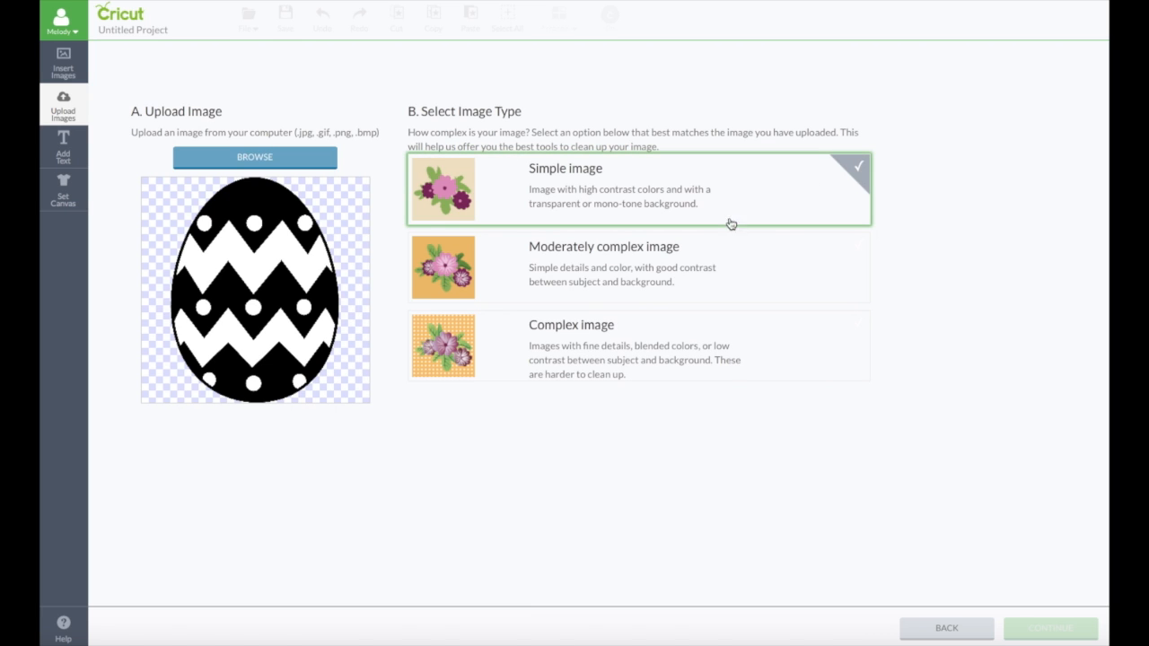
Set the egg's image type to Simple image and continue to the clean-up stage
left_click(740, 269)
left_click(722, 196)
left_click(722, 257)
left_click(736, 341)
left_click(818, 187)
left_click(857, 171)
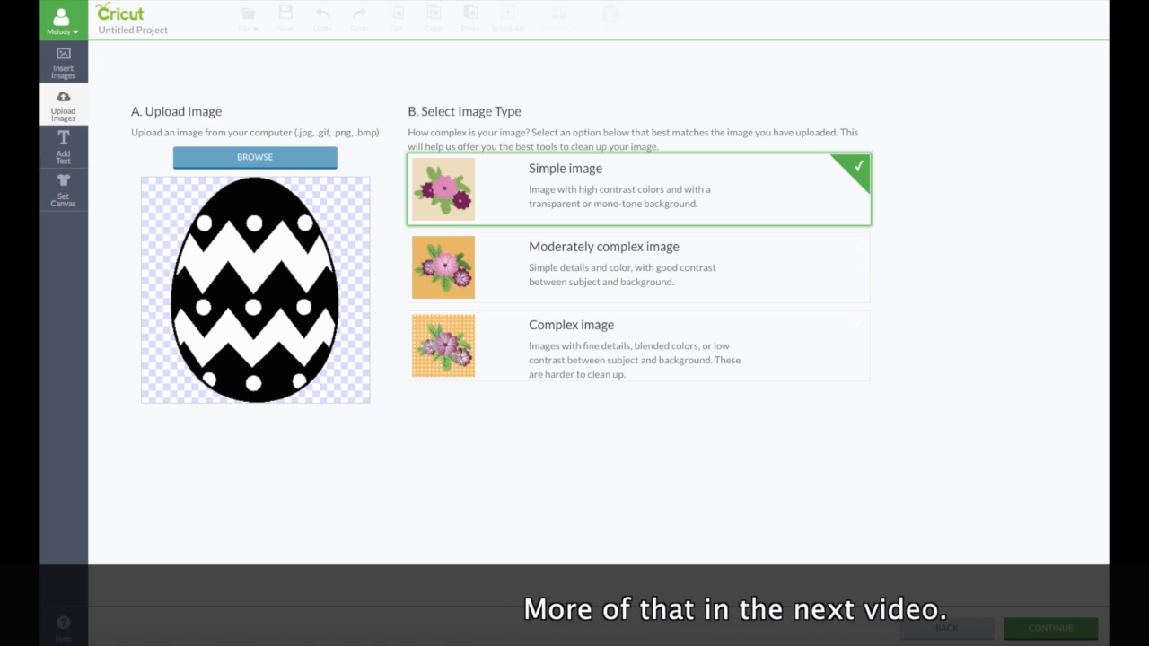
left_click(1050, 628)
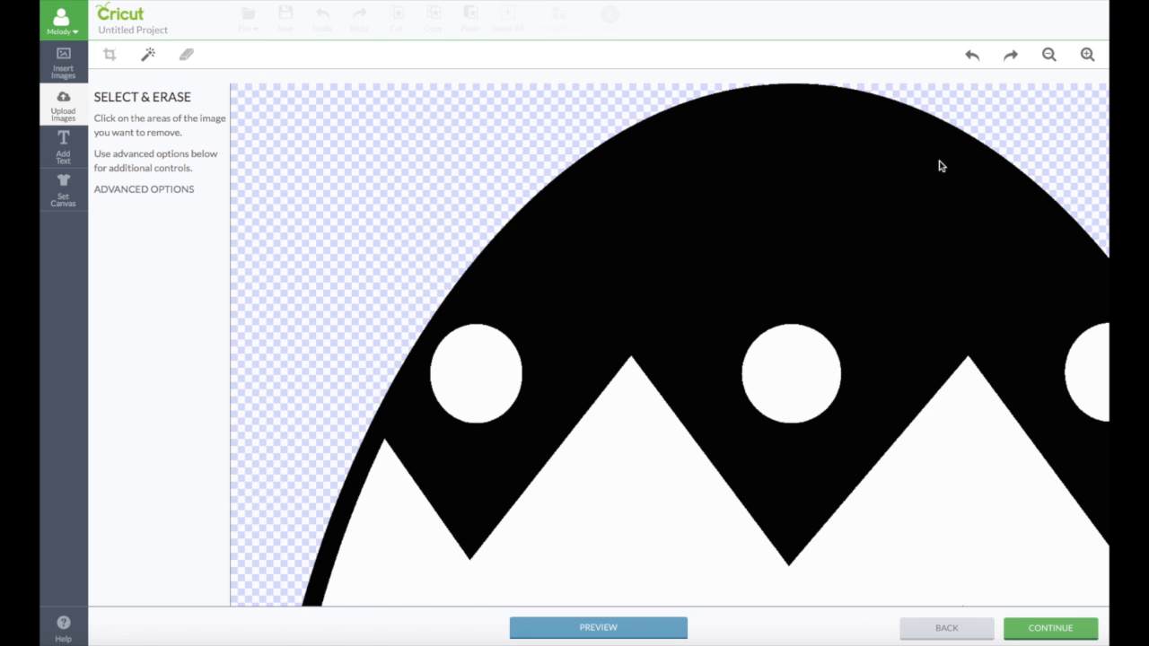
Preview the whole egg's cut outline without erasing any area and continue to naming
left_click(1048, 56)
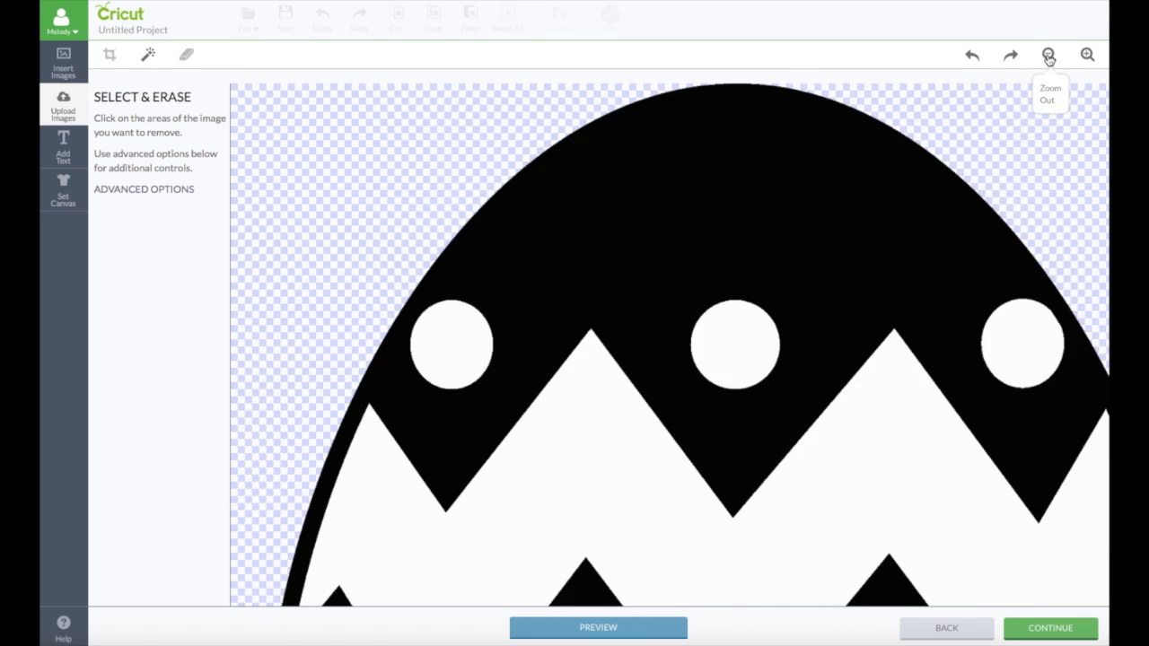
left_click(1048, 57)
left_click(1048, 56)
left_click(1048, 57)
left_click(1048, 57)
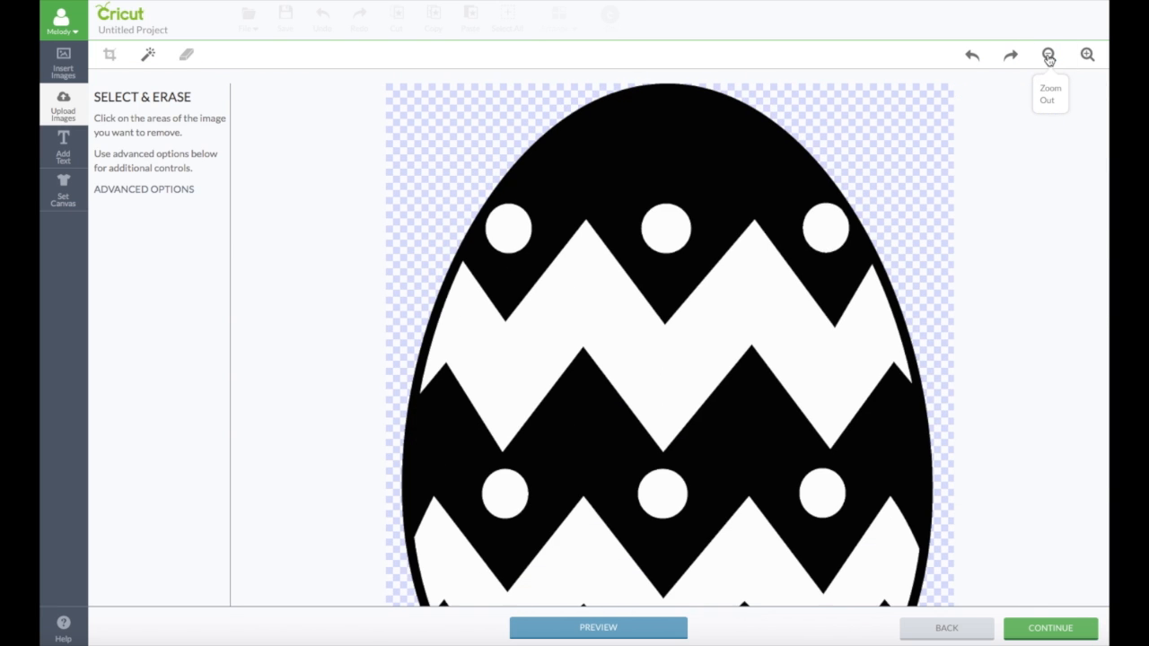
left_click(1048, 57)
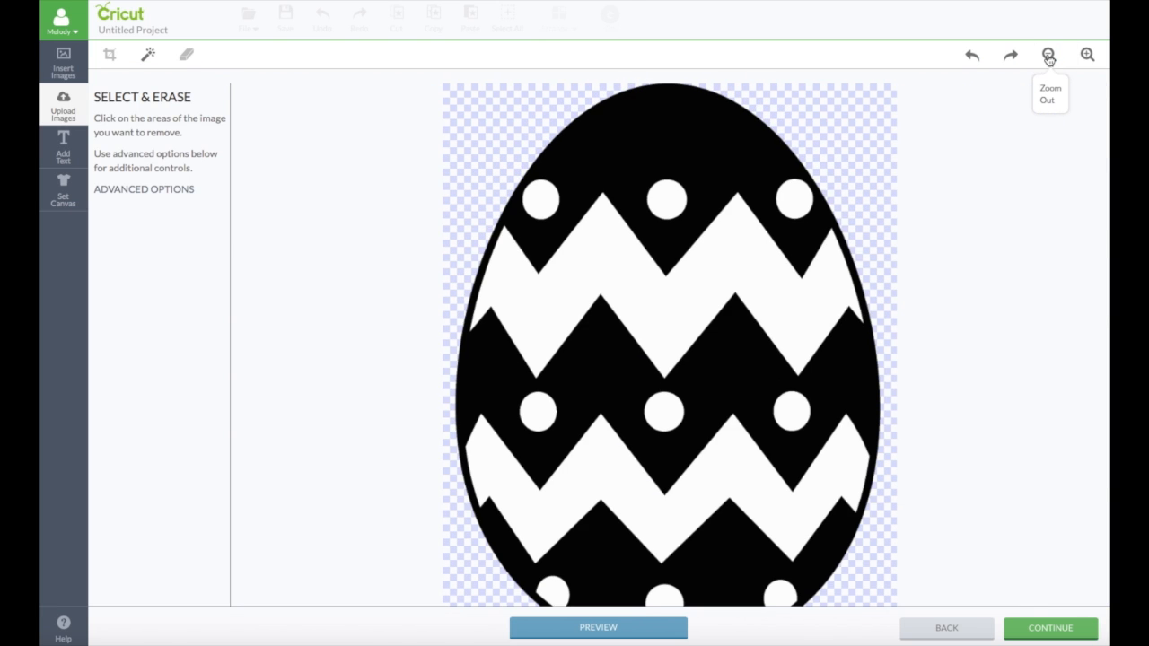
left_click(1048, 57)
left_click(1087, 55)
left_click(617, 632)
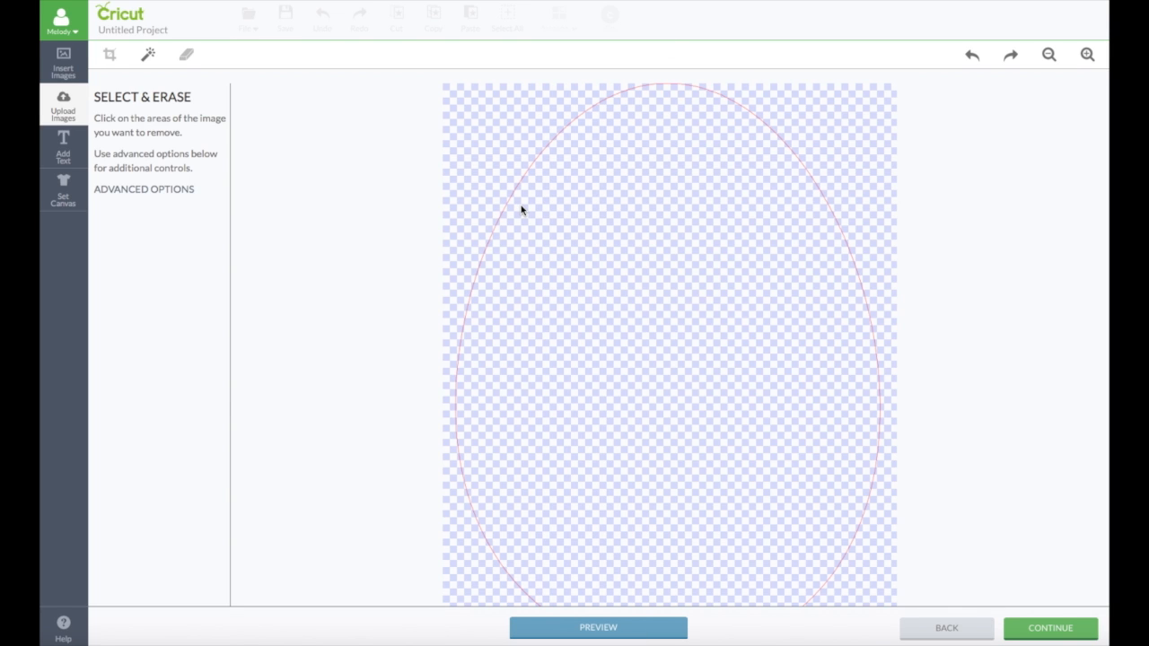
left_click(1048, 632)
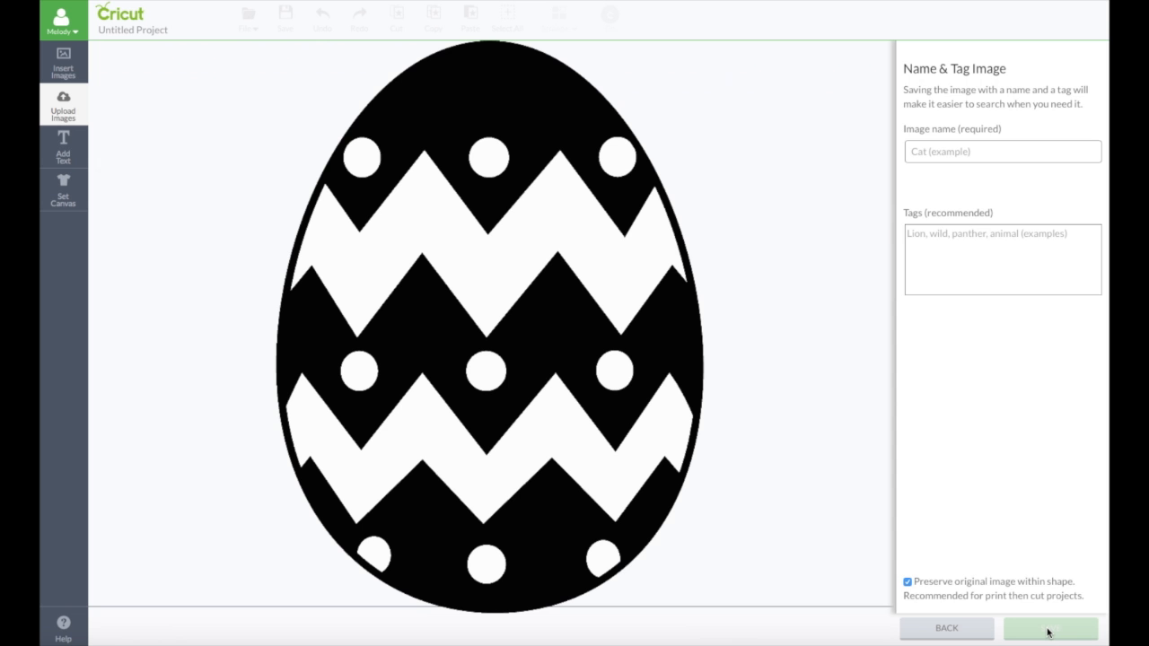
Name the image egg and save it with preserving the original image within the shape turned off
left_click(977, 156)
type("egg")
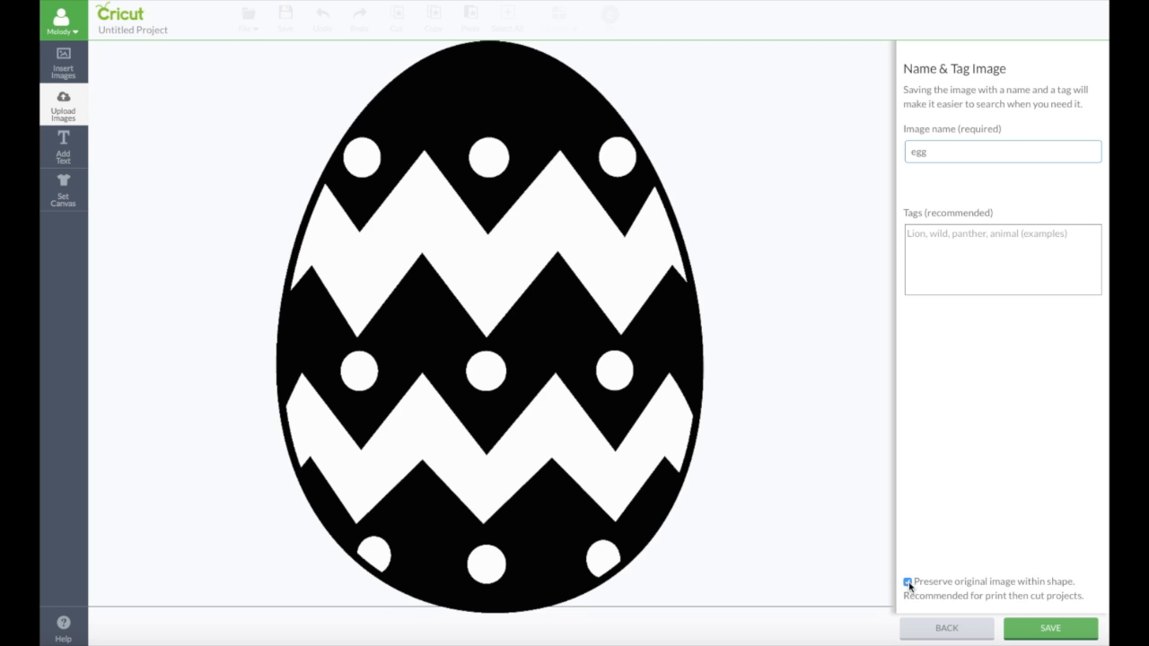
left_click(908, 582)
left_click(1077, 633)
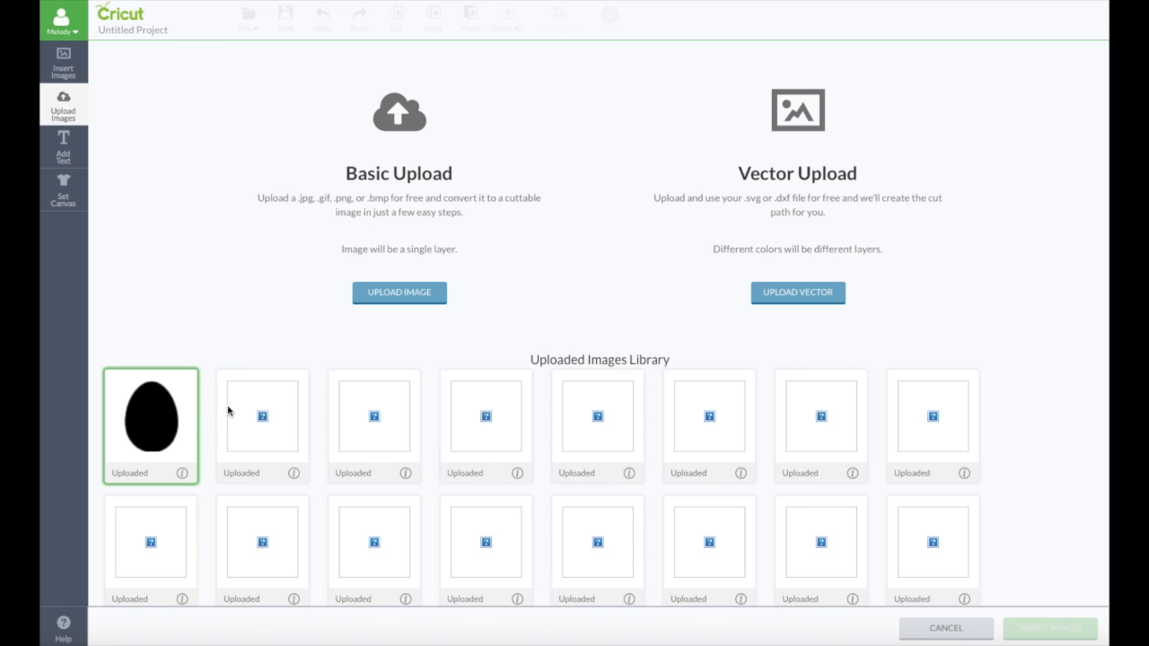
Upload easter_egg_silhouette-1.png again as a basic upload of the Simple image type and continue to clean-up
left_click(415, 296)
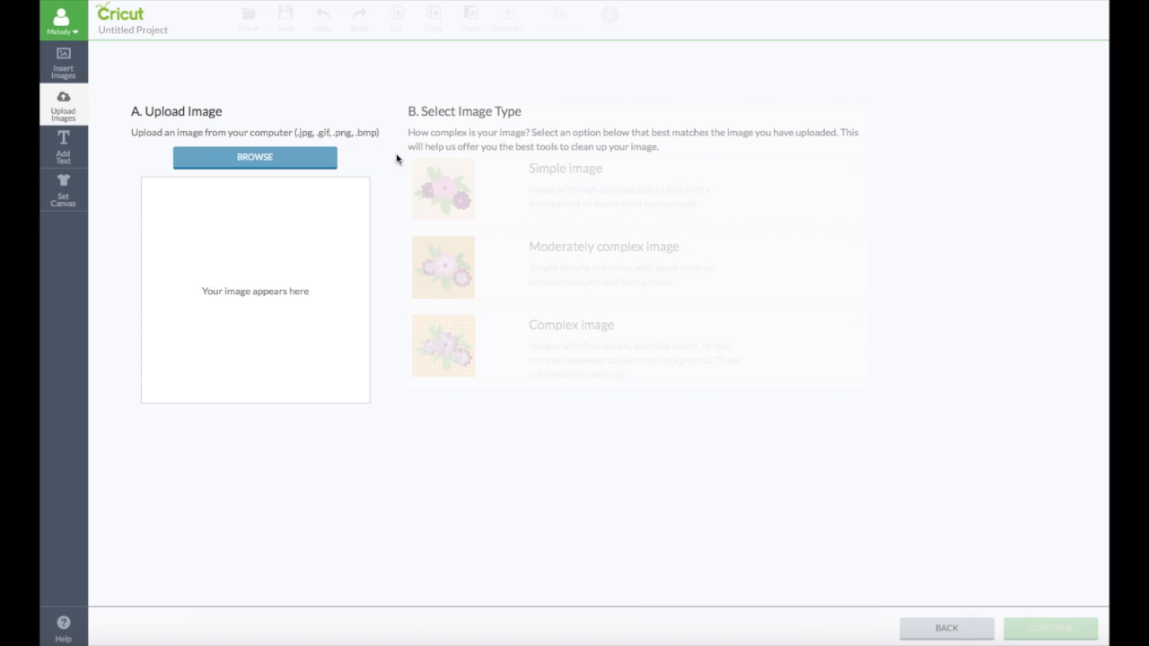
left_click(243, 158)
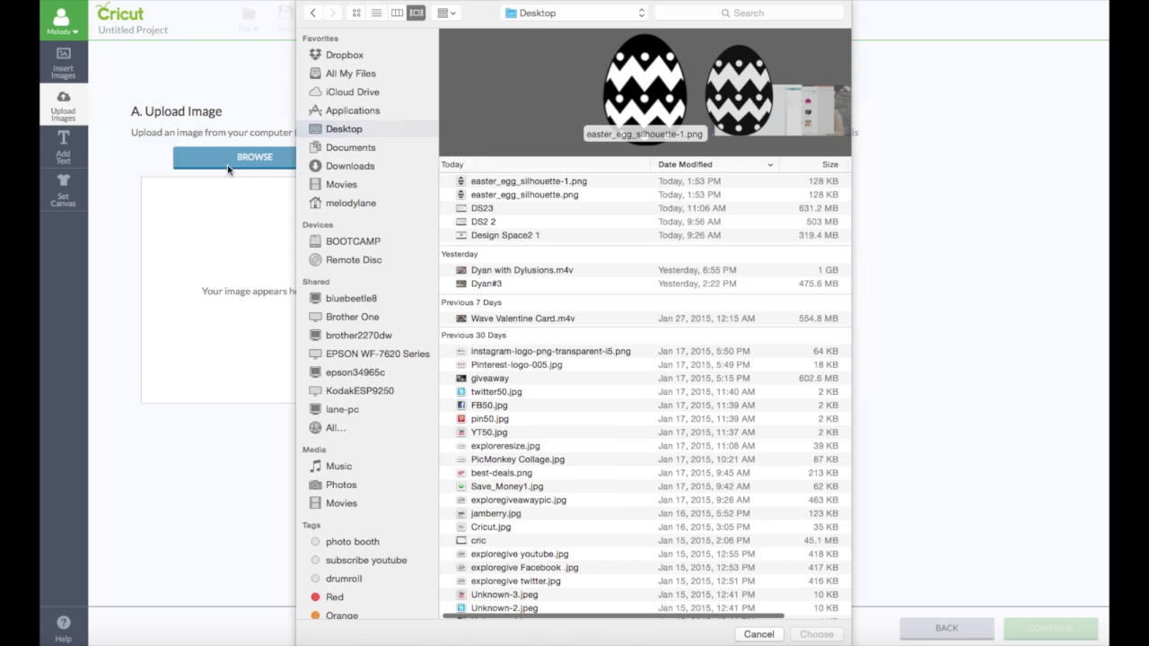
double_click(485, 182)
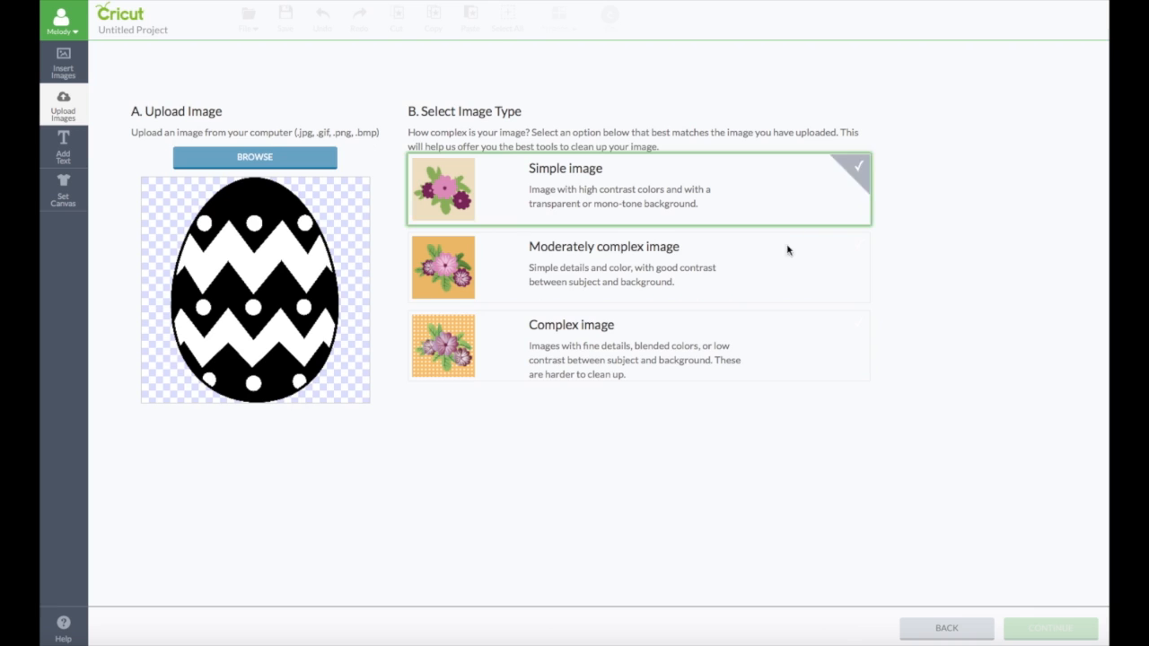
left_click(795, 268)
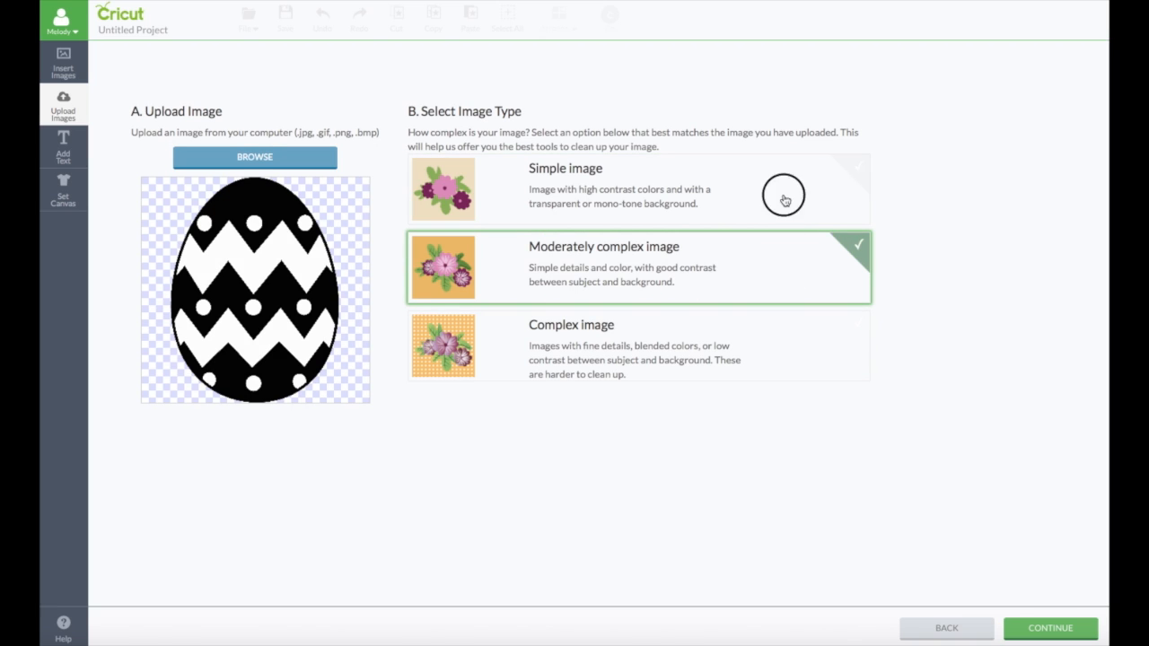
left_click(1050, 628)
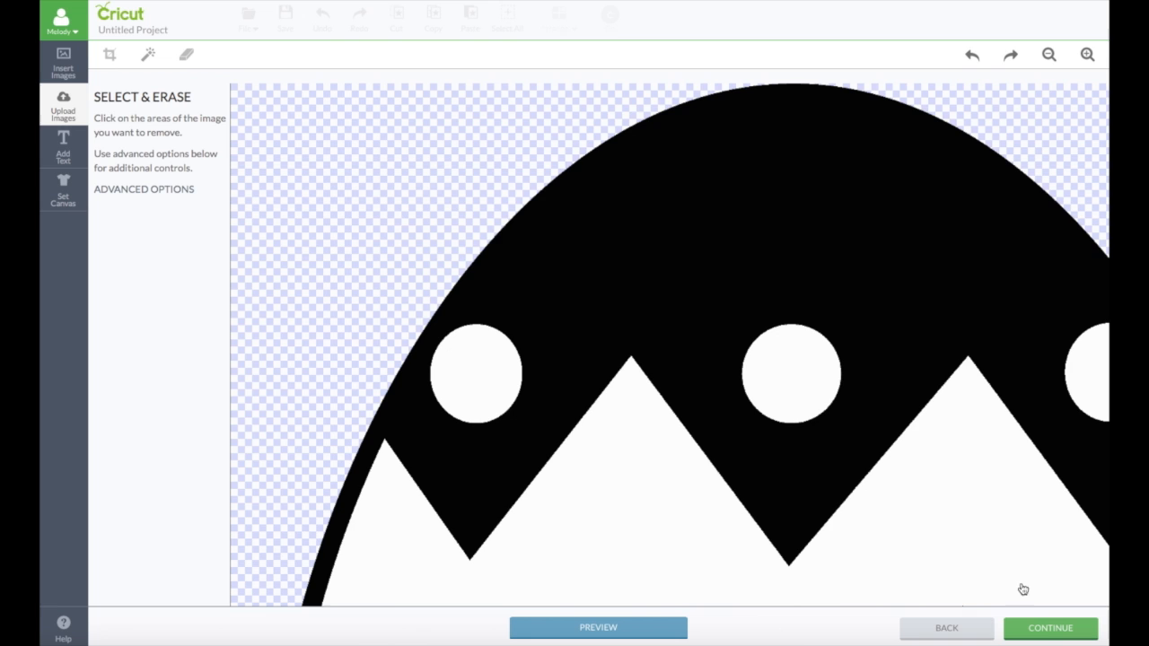
Erase the three white dots in the egg's top row and the upper white zigzag band
left_click(1048, 54)
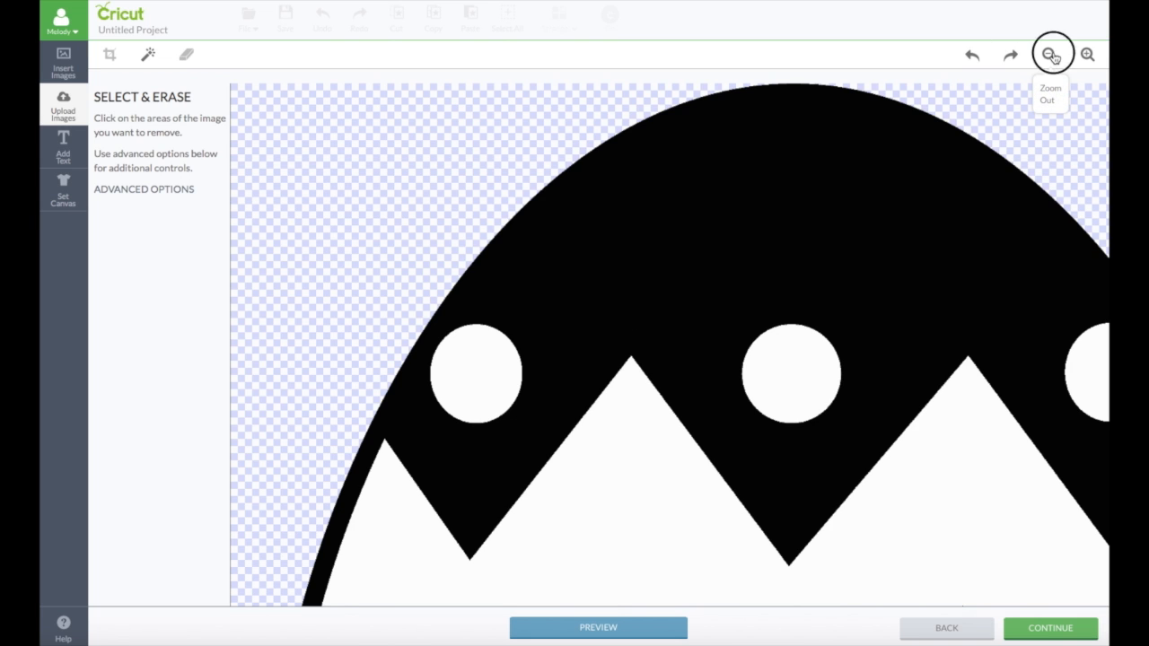
left_click(1048, 55)
left_click(1048, 55)
left_click(1048, 55)
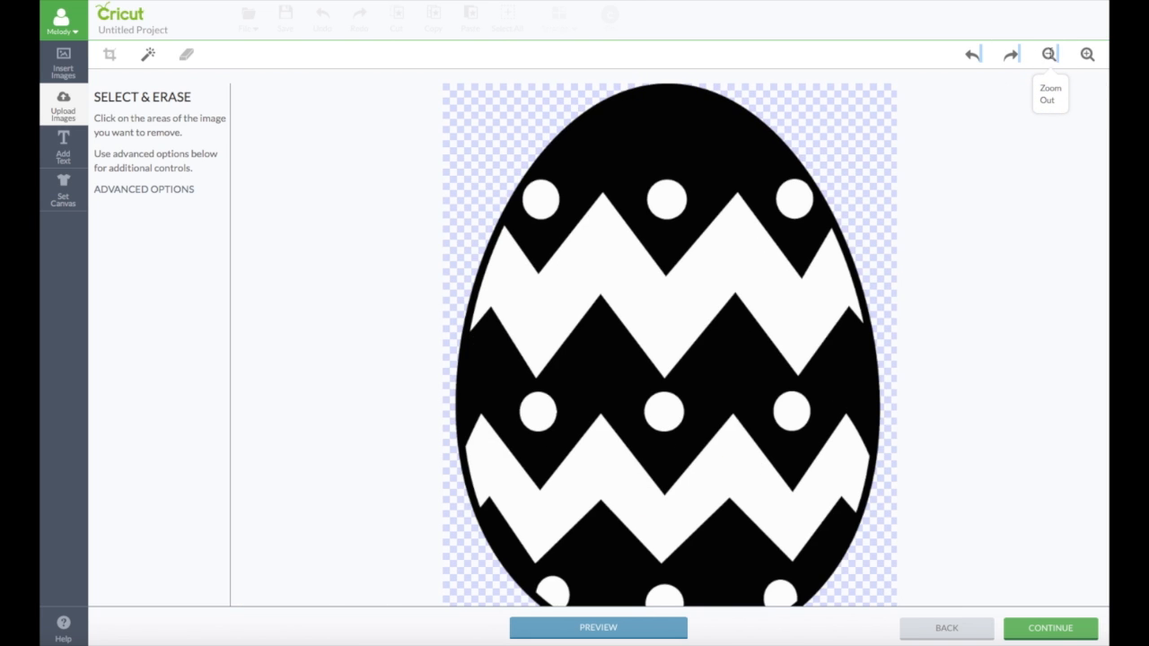
left_click(1048, 55)
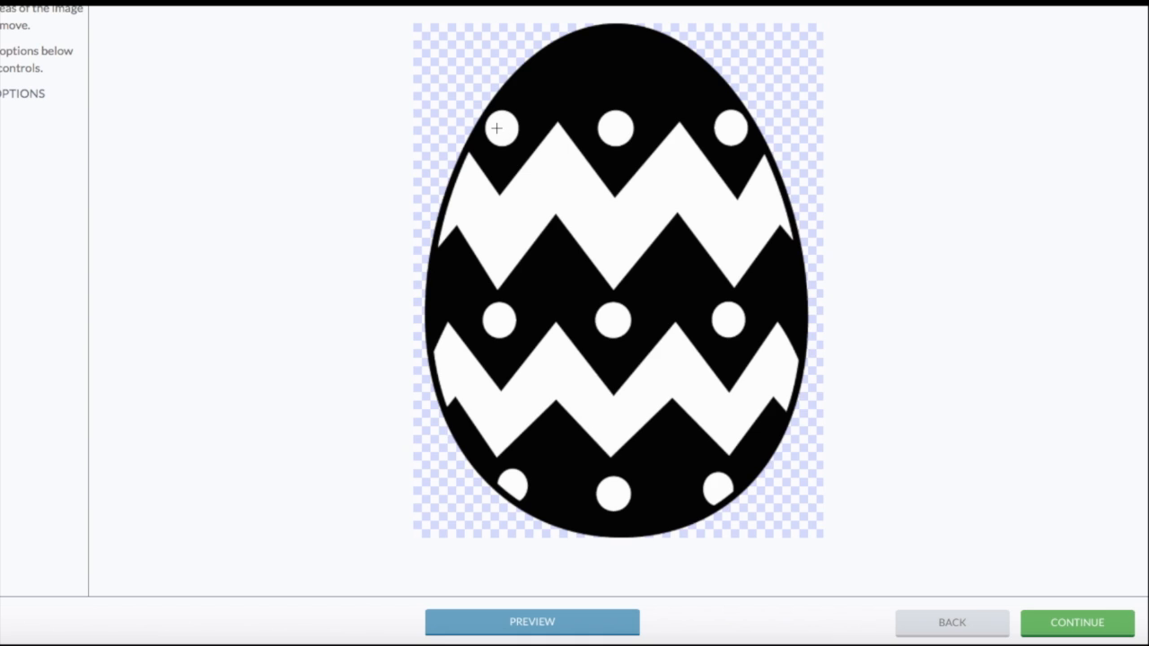
left_click(499, 128)
left_click(615, 128)
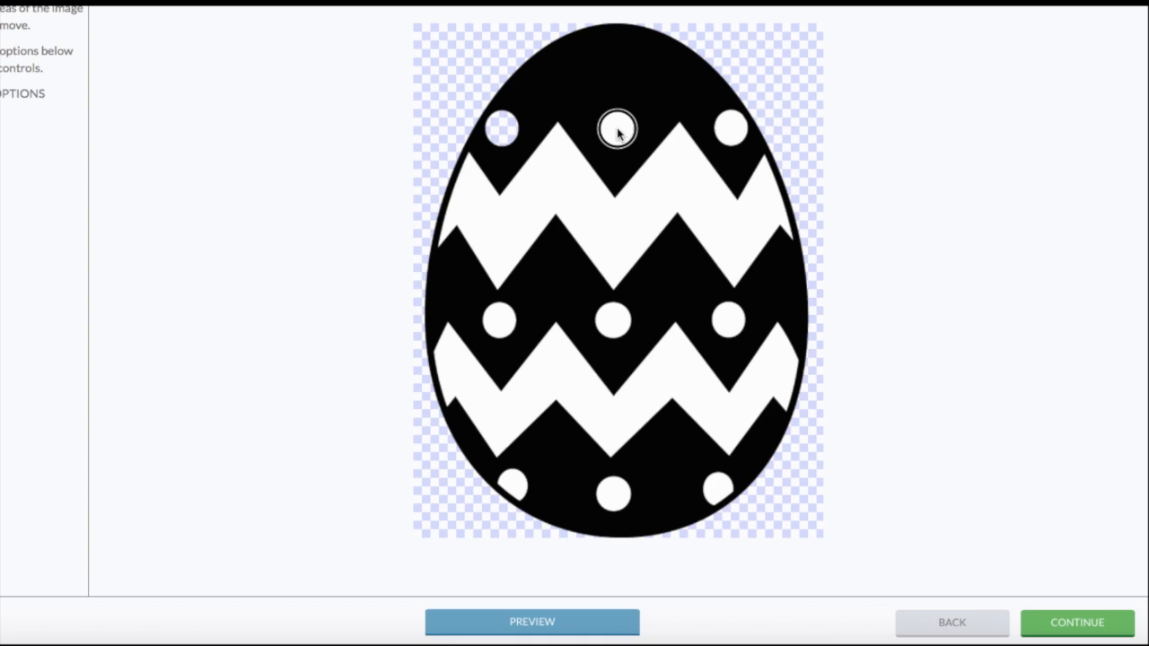
left_click(731, 127)
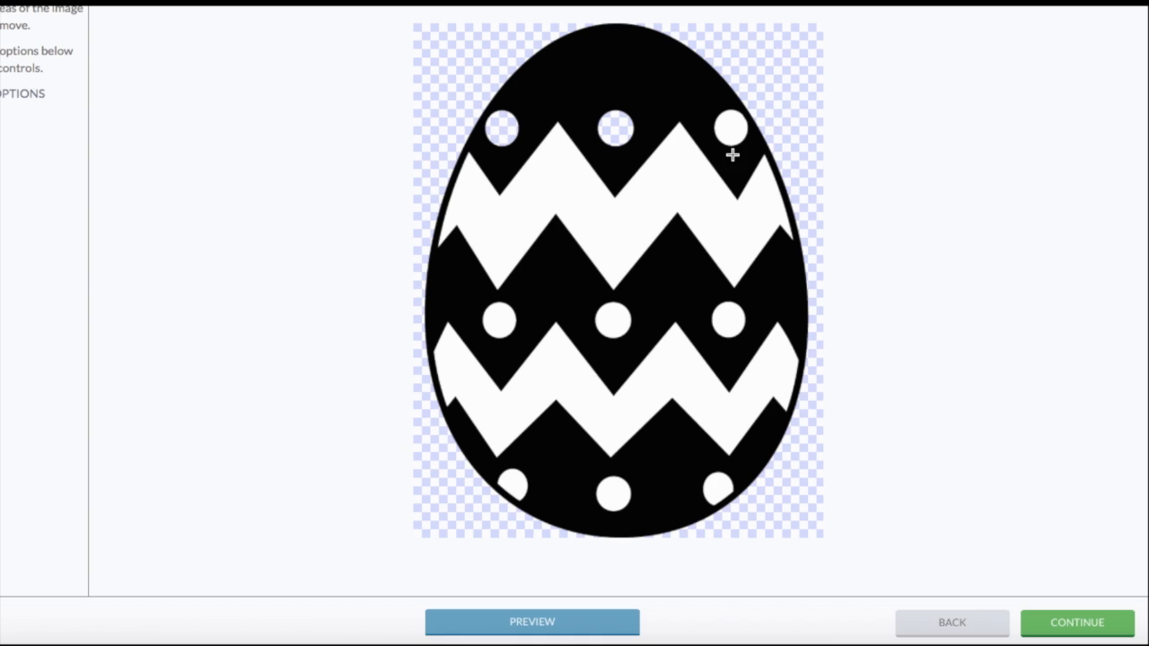
left_click(670, 266)
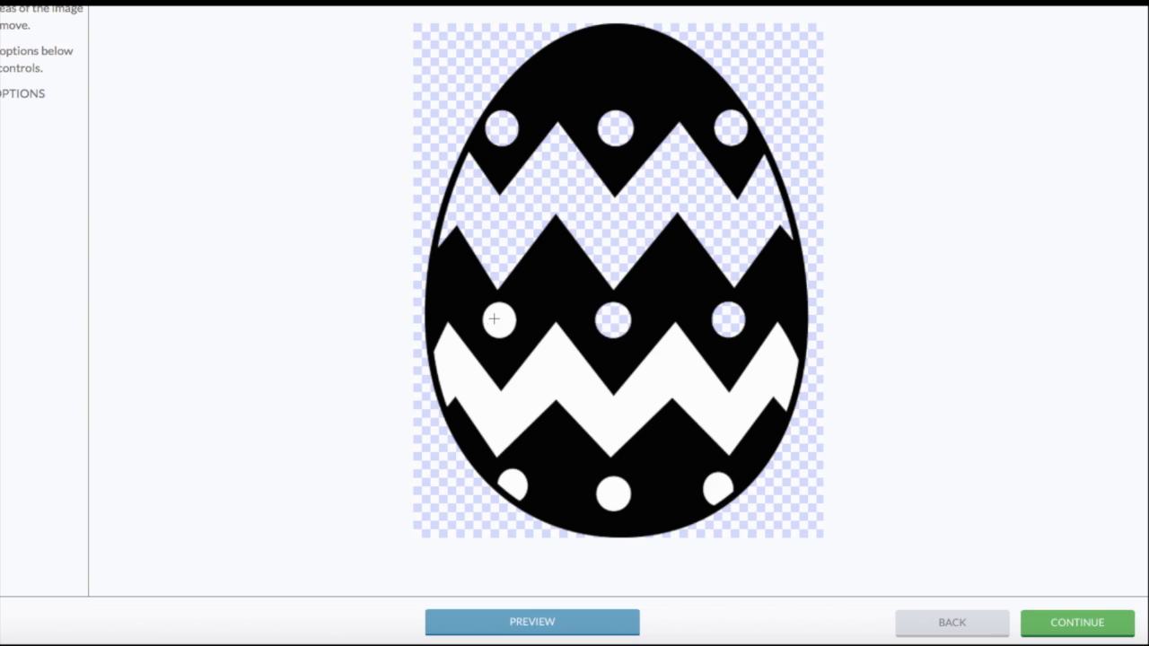
Erase the egg's remaining white dots and the lower white zigzag band, and accept the image after previewing its cut lines
left_click(493, 321)
left_click(496, 418)
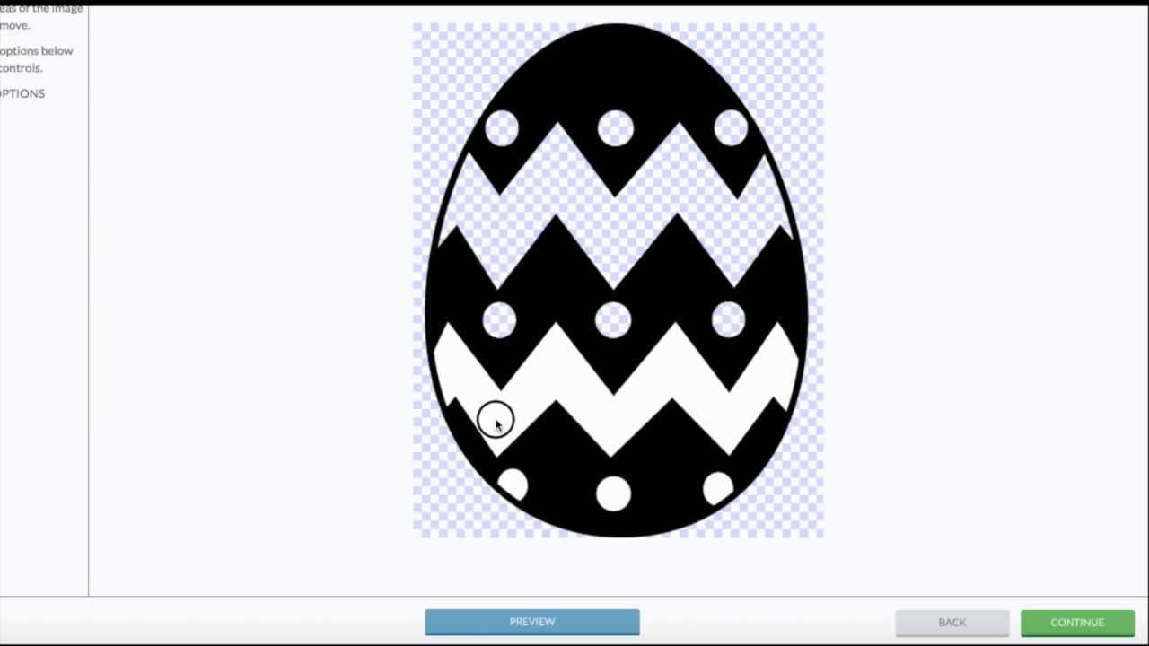
left_click(514, 483)
left_click(613, 492)
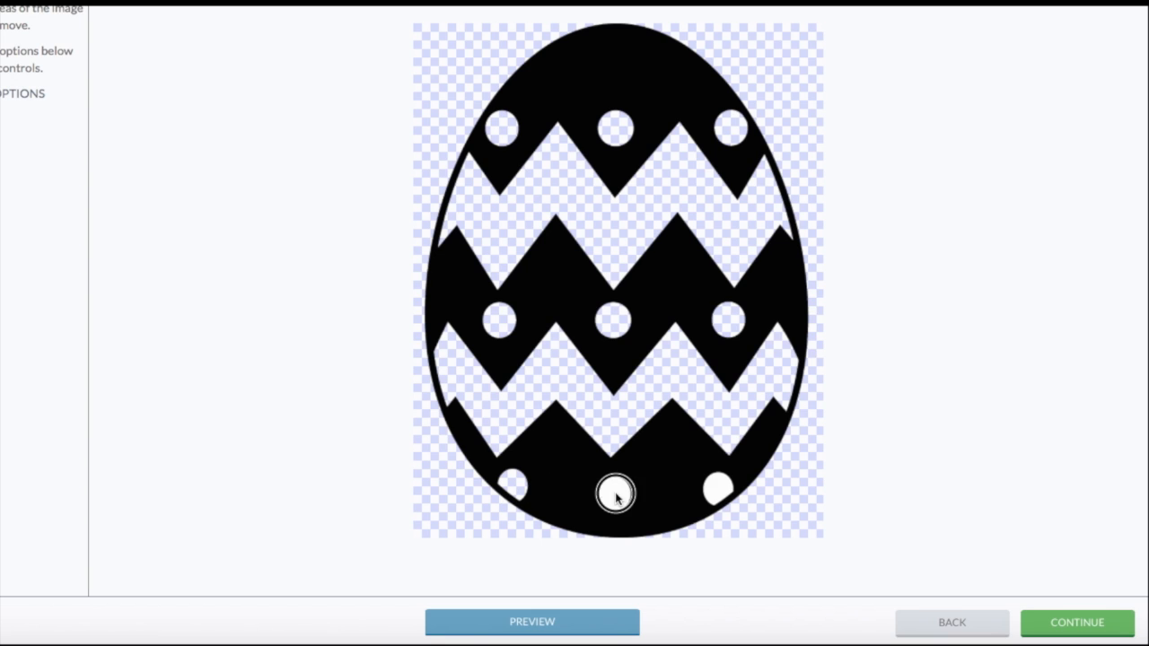
left_click(707, 485)
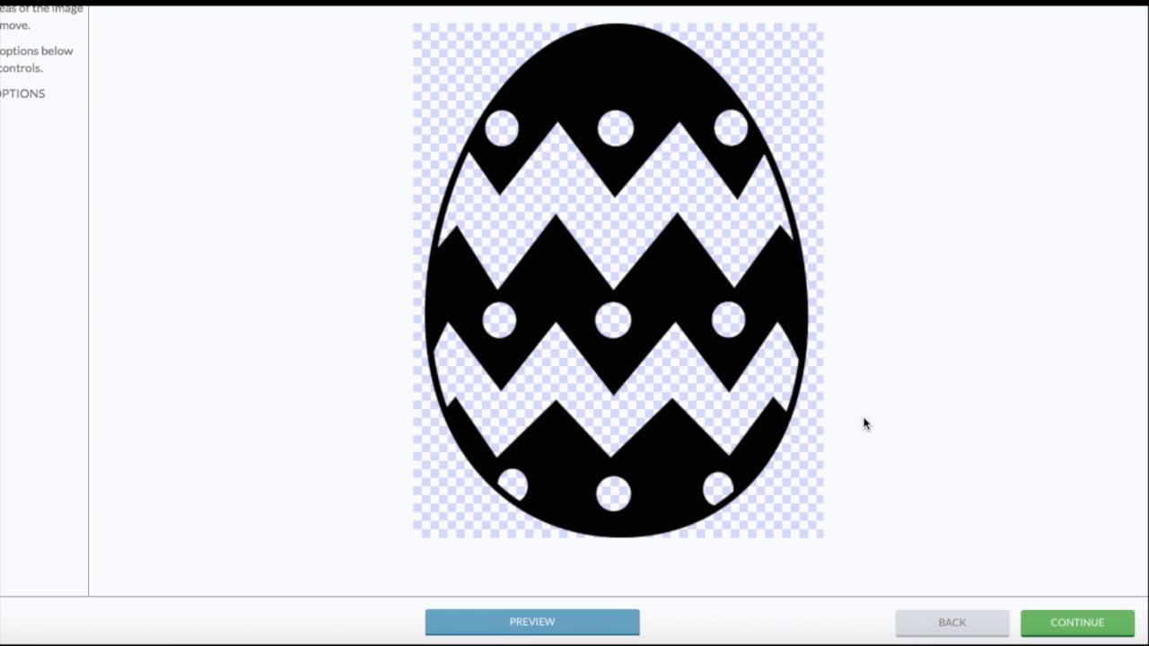
left_click(580, 624)
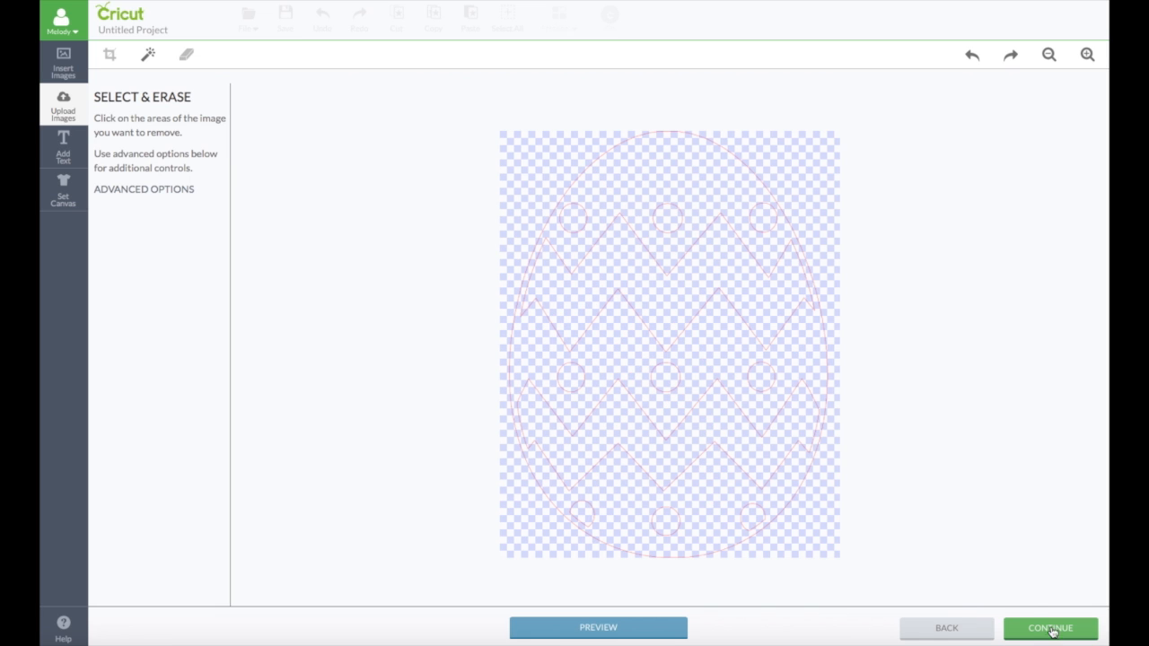
left_click(1077, 622)
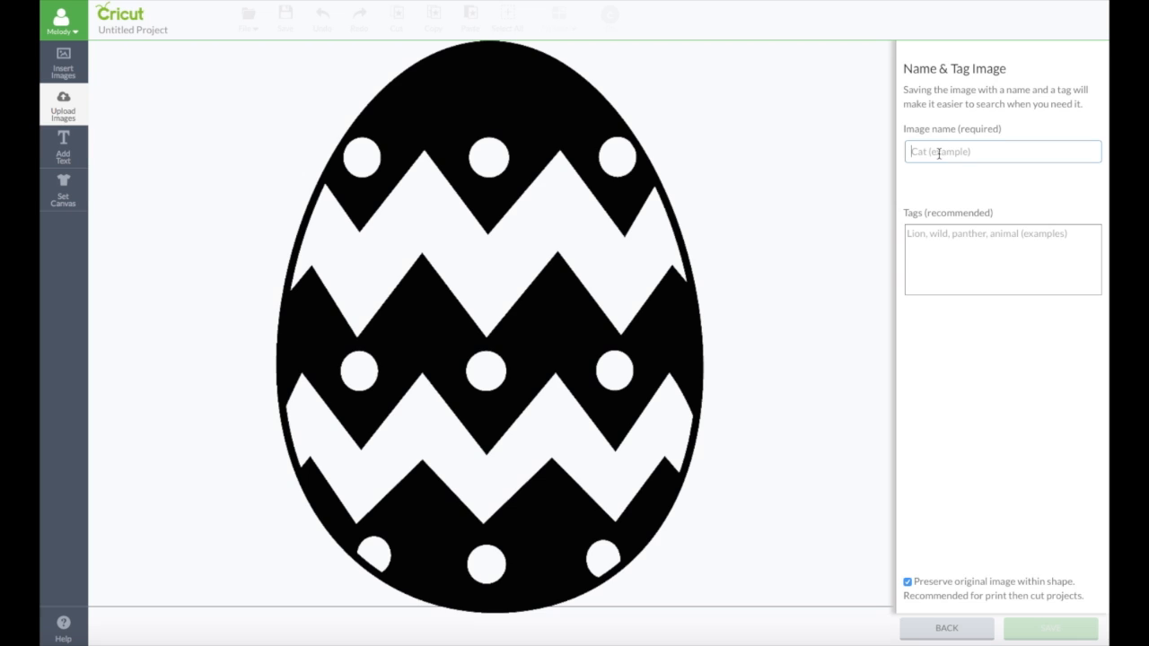
Name the image easter egg and save it with preserving the original image within the shape turned off
type("easter egg")
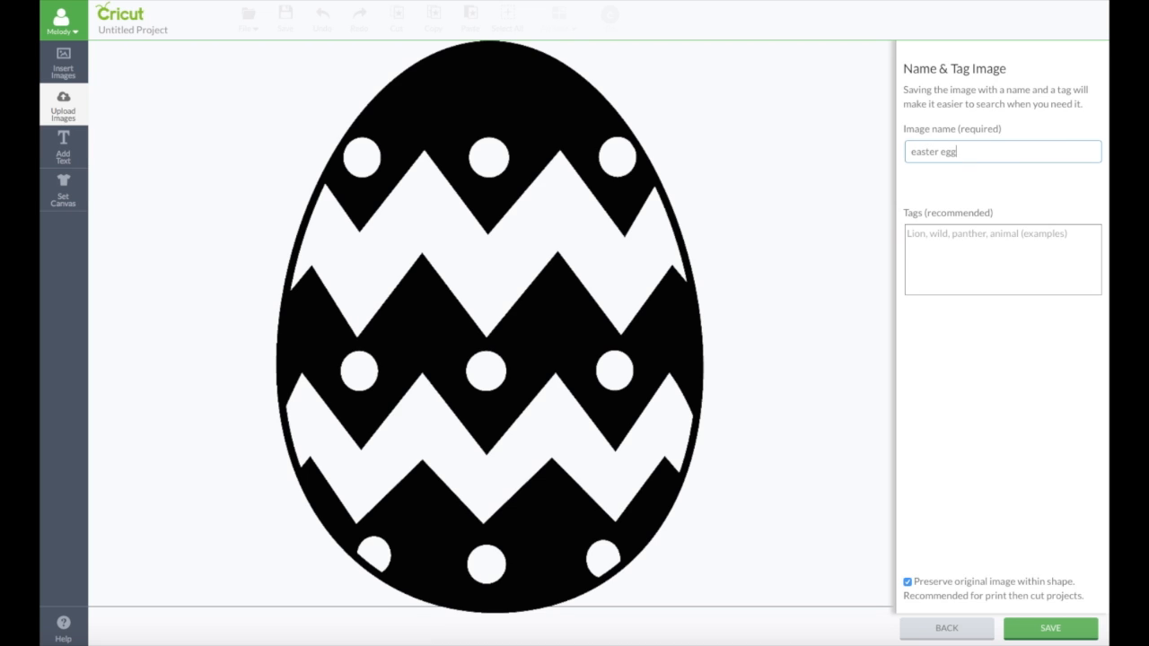
left_click(1052, 630)
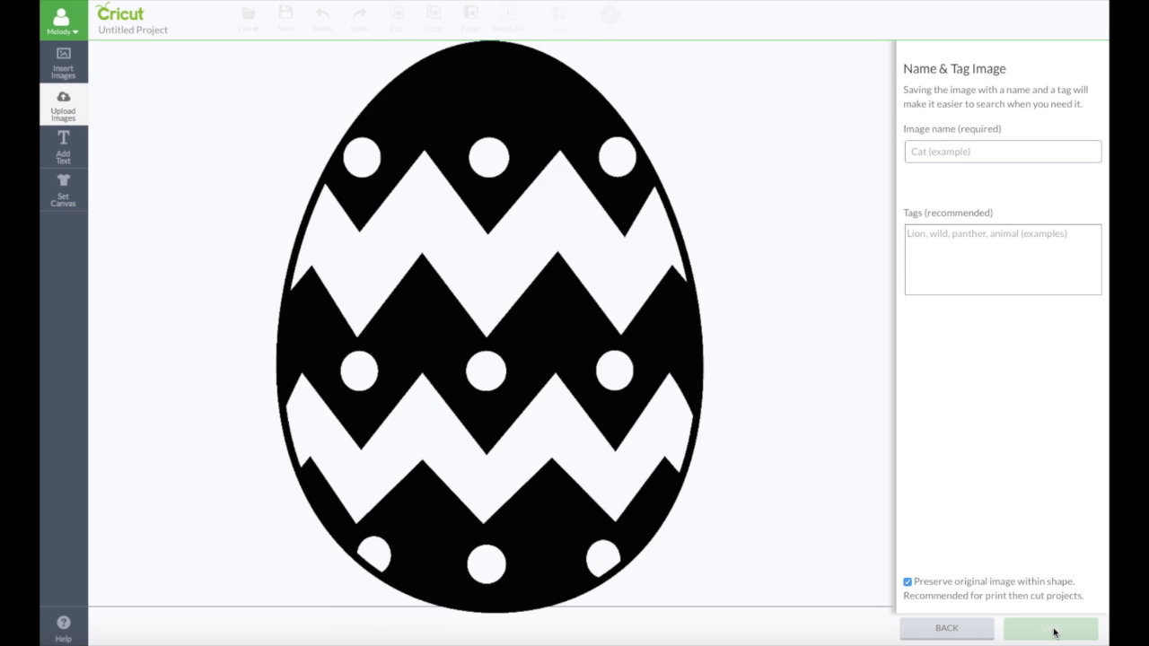
left_click(907, 583)
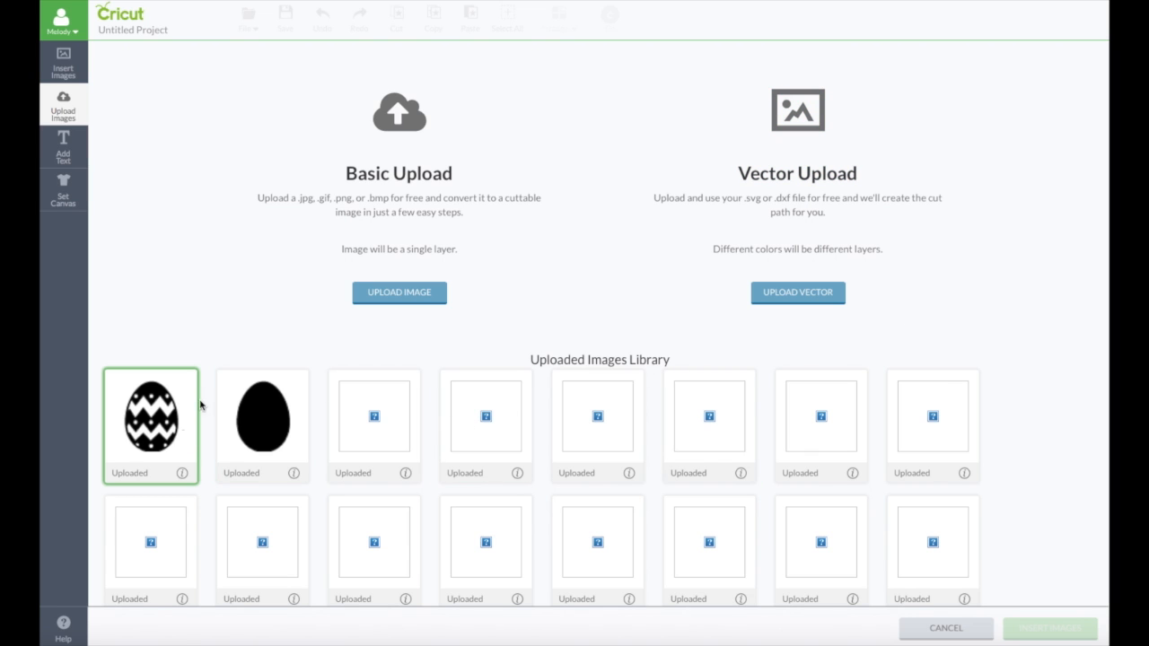
Start another basic upload of easter_egg_silhouette-1.png from the Desktop, set it as a Simple image, and continue to clean-up
left_click(425, 301)
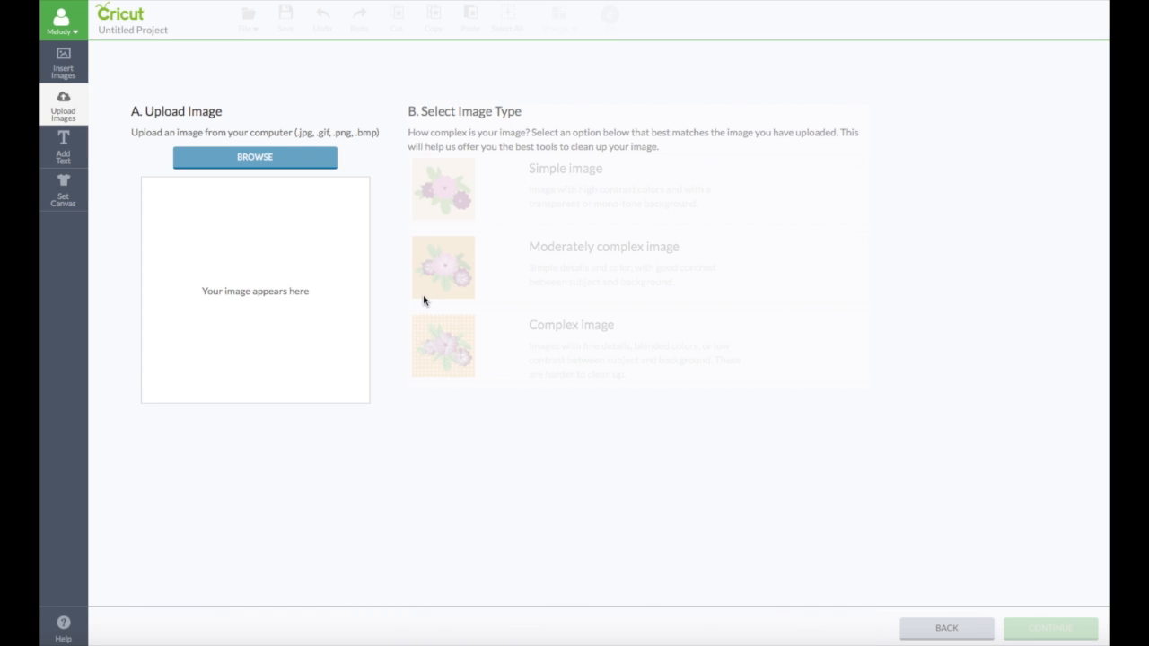
left_click(292, 161)
left_click(532, 182)
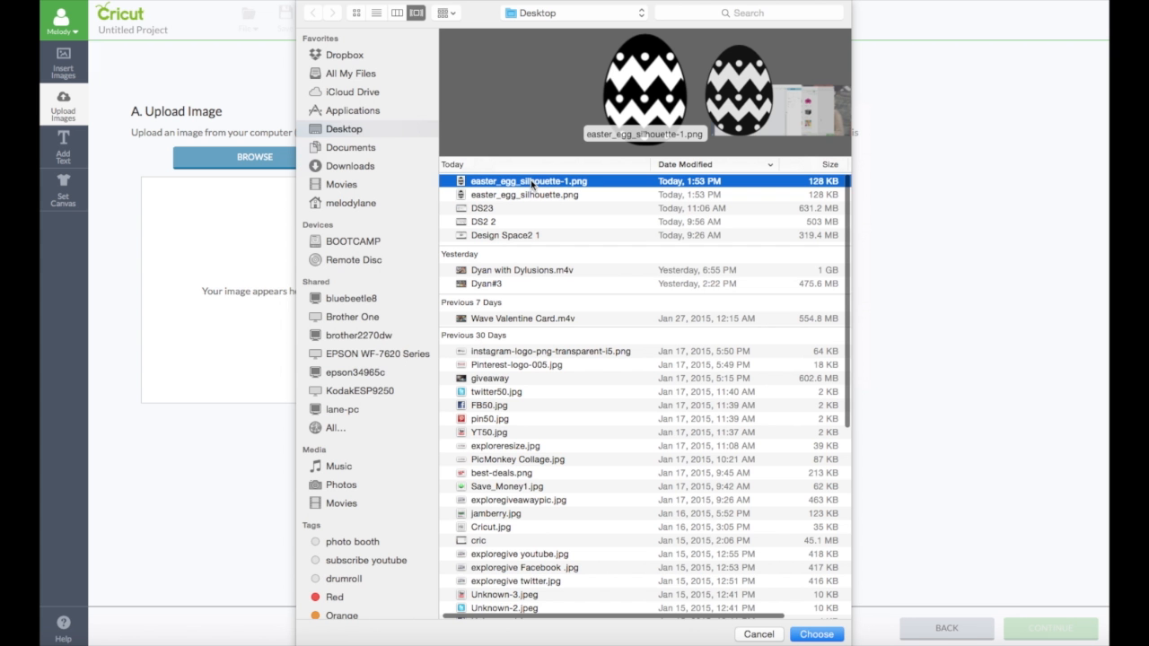
key("Return")
left_click(615, 192)
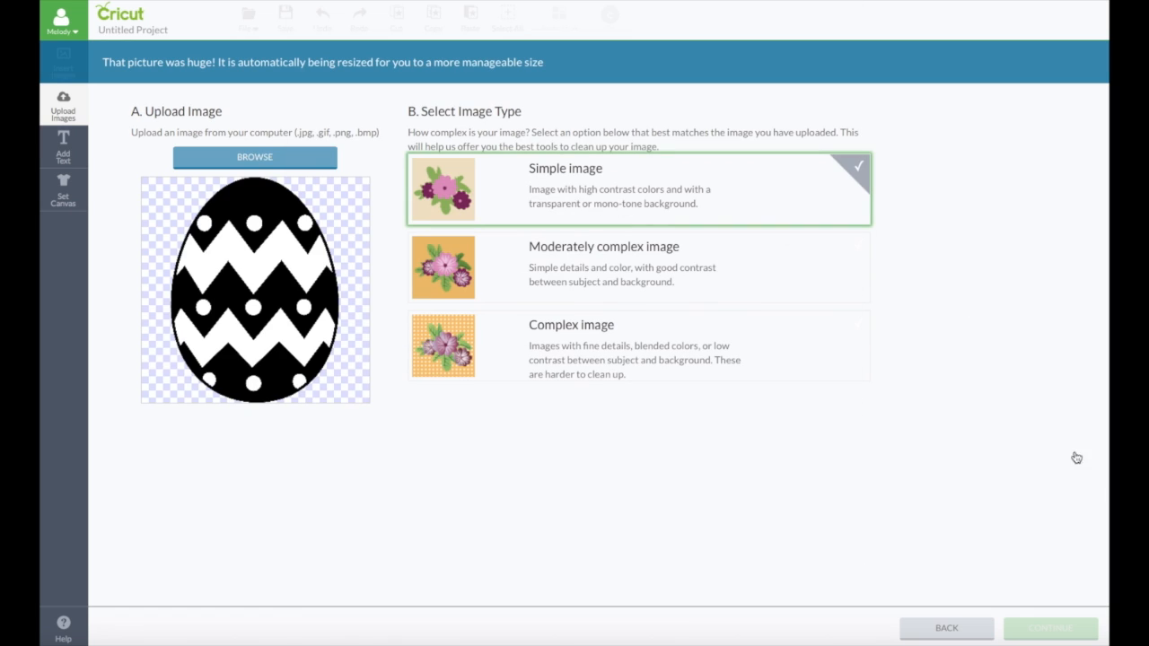
left_click(1052, 630)
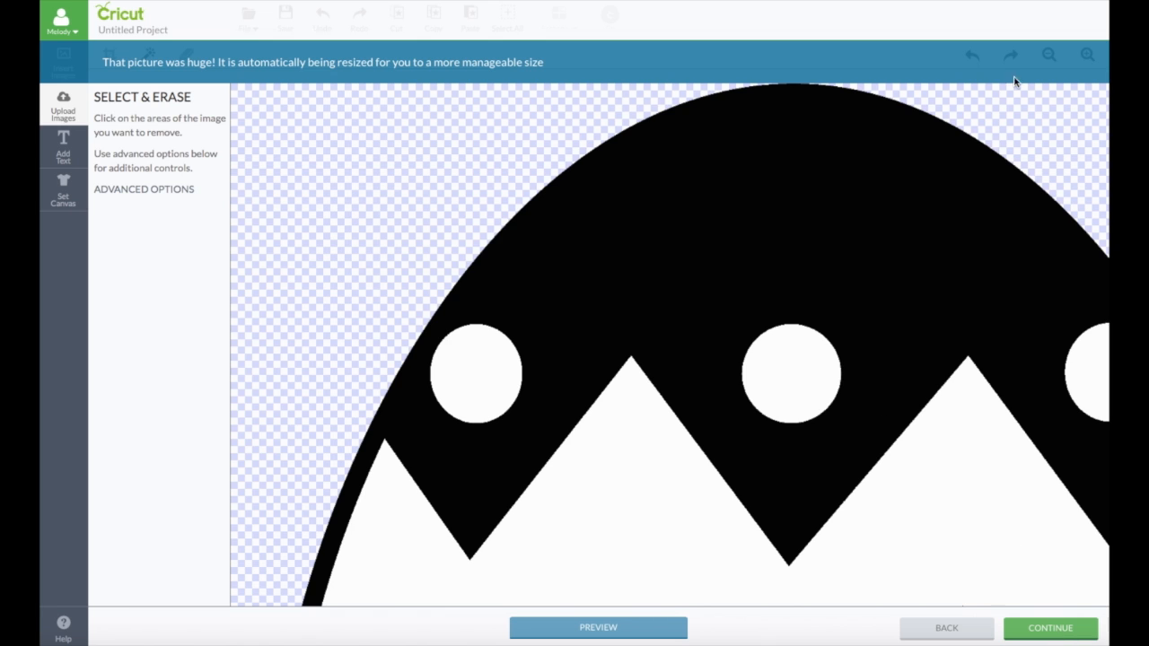
Try erasing the egg's black area with the Select & Erase wand, and undo that erasure
left_click(1048, 55)
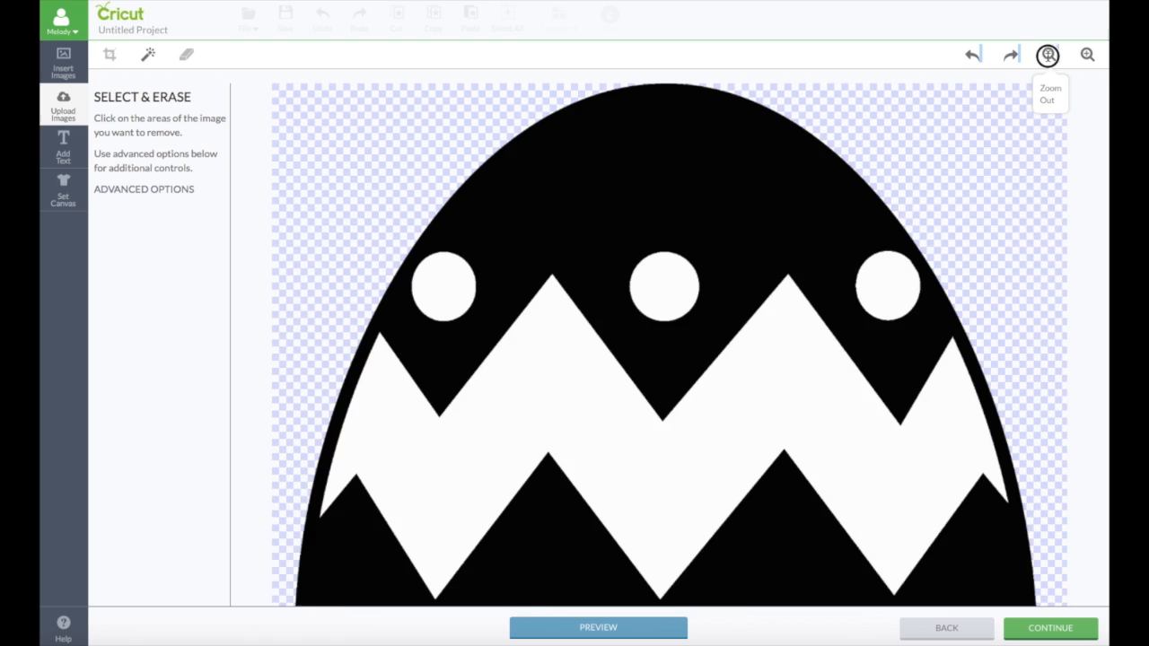
left_click(1048, 55)
left_click(1048, 55)
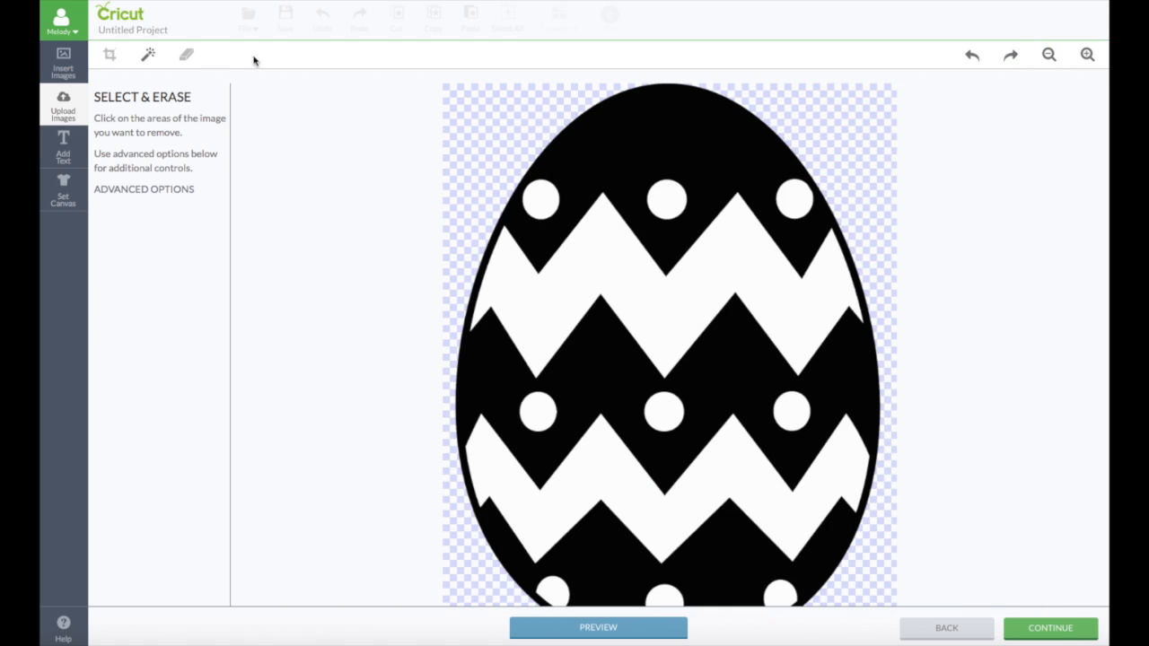
left_click(148, 54)
left_click(632, 133)
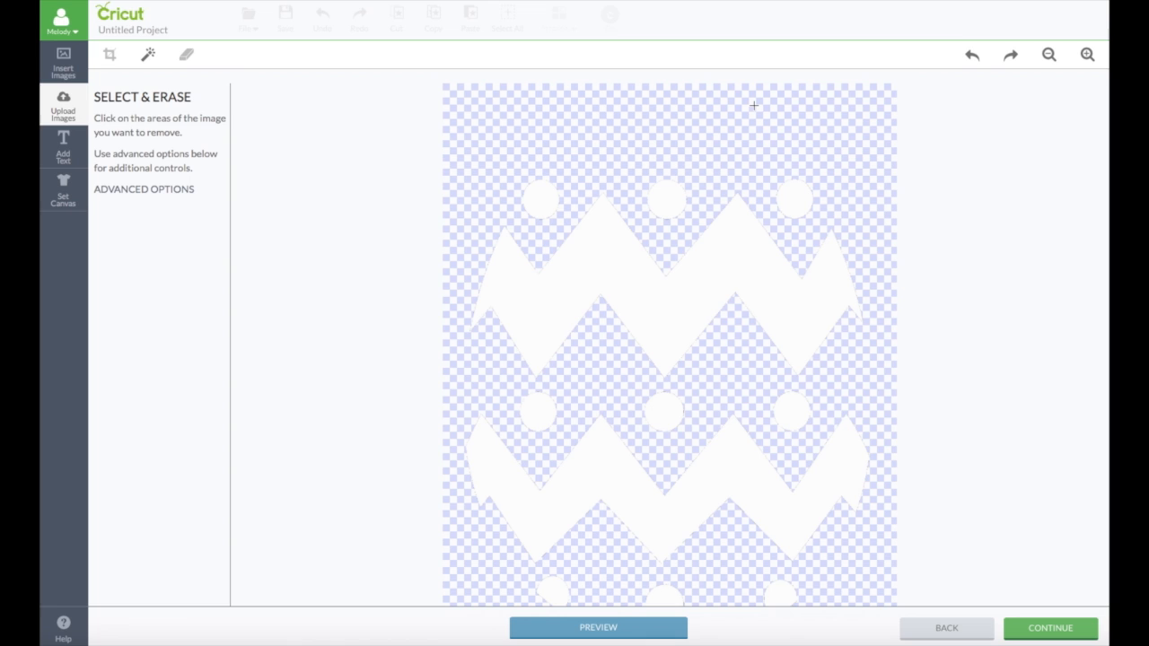
left_click(972, 59)
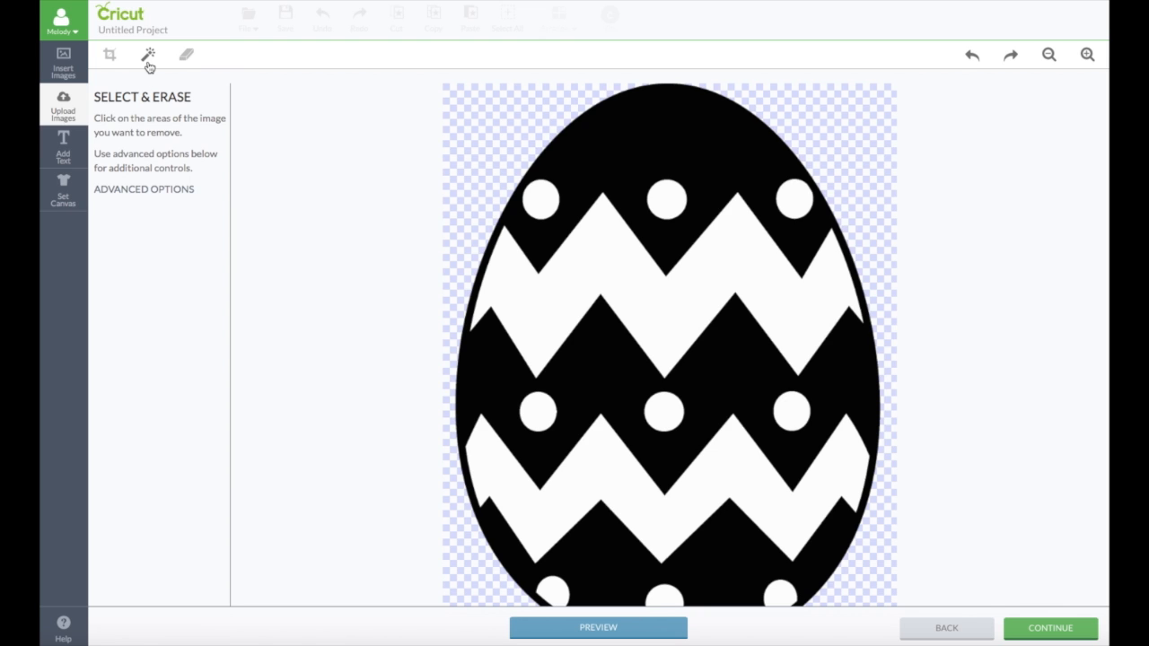
Erase only the egg's two white zigzag bands, preview the cut lines, and accept the cleaned-up image
left_click(556, 296)
left_click(585, 468)
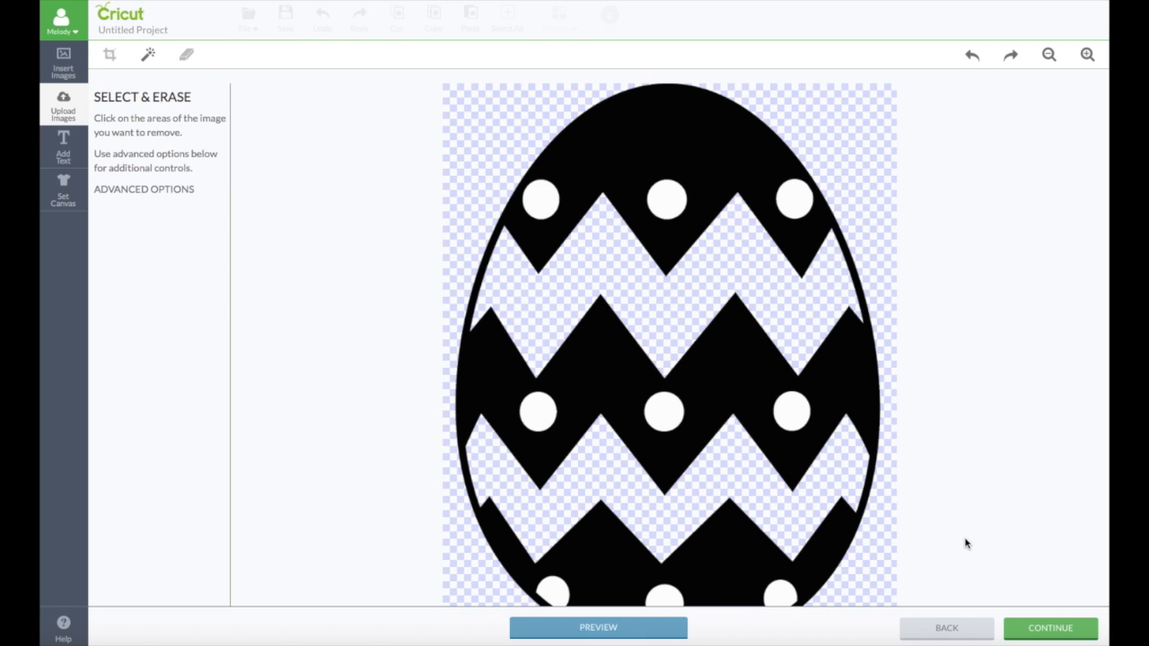
left_click(662, 625)
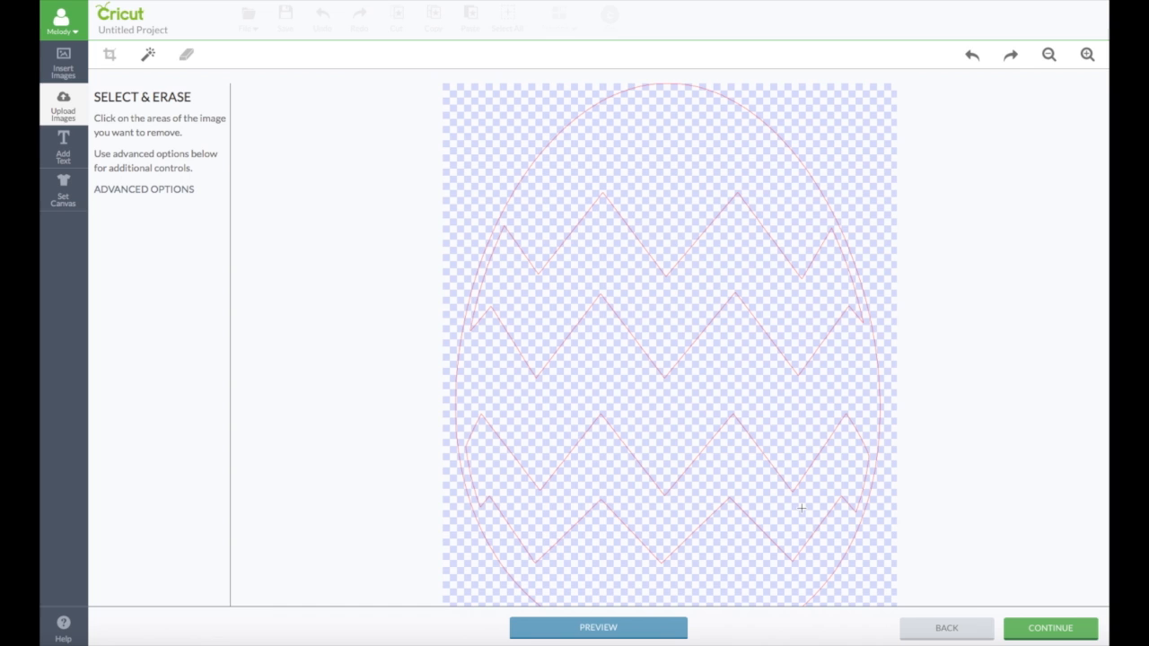
left_click(1064, 635)
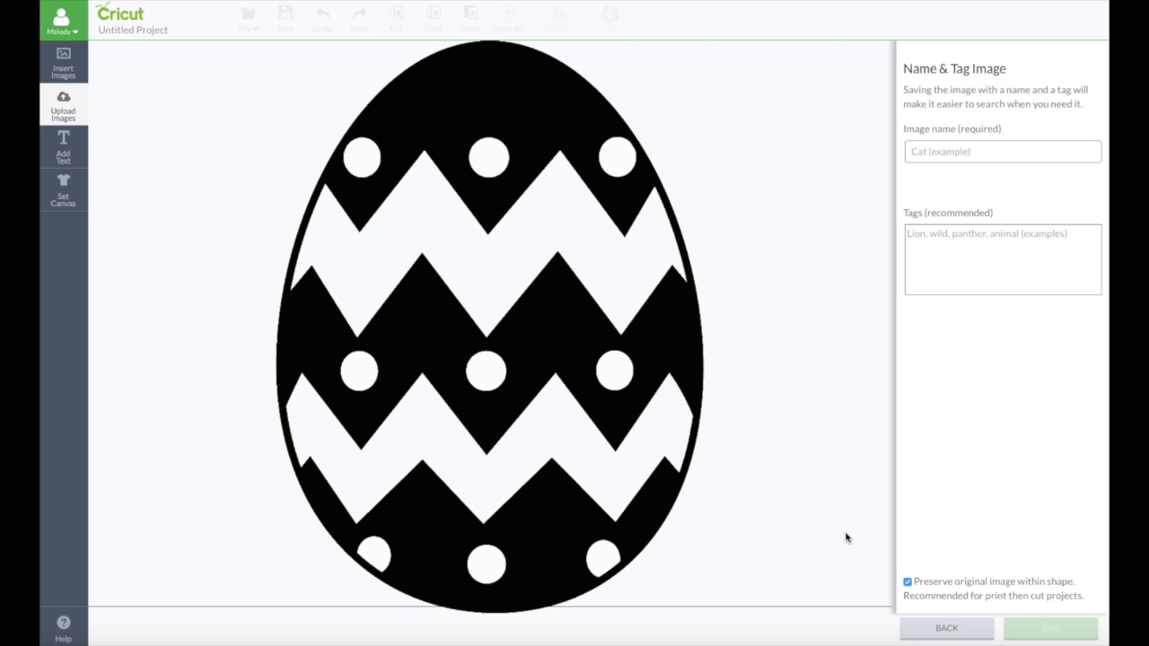
Name the image egg chevron and save it with preserving the original image within the shape turned off
left_click(908, 584)
type("egg chevron")
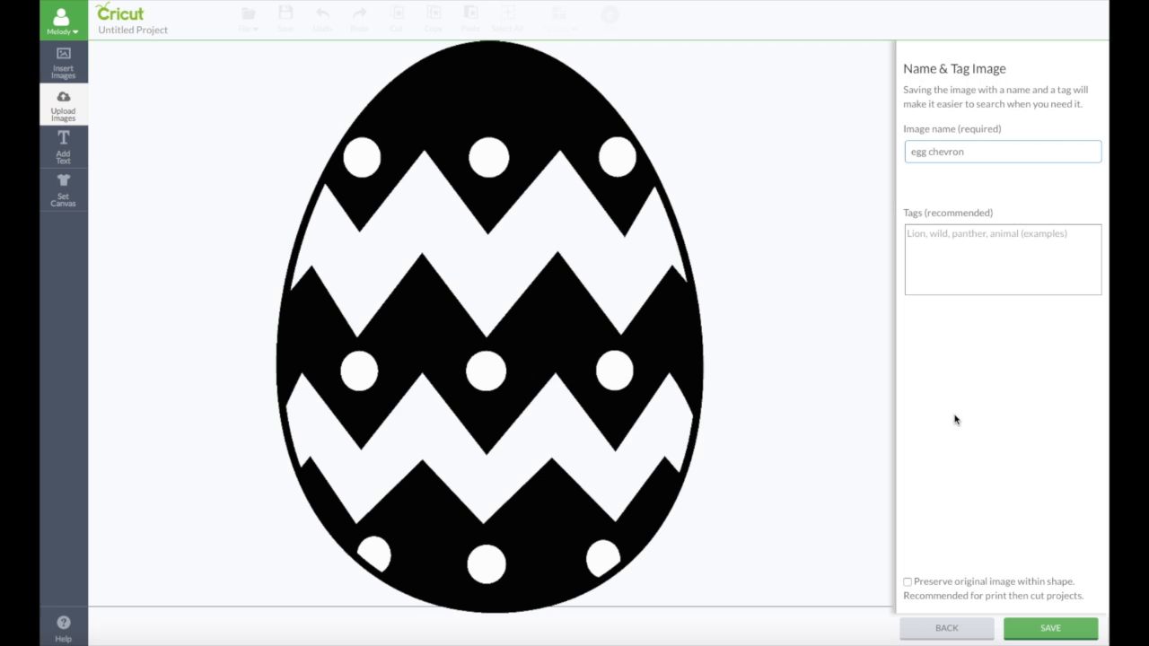
left_click(1046, 626)
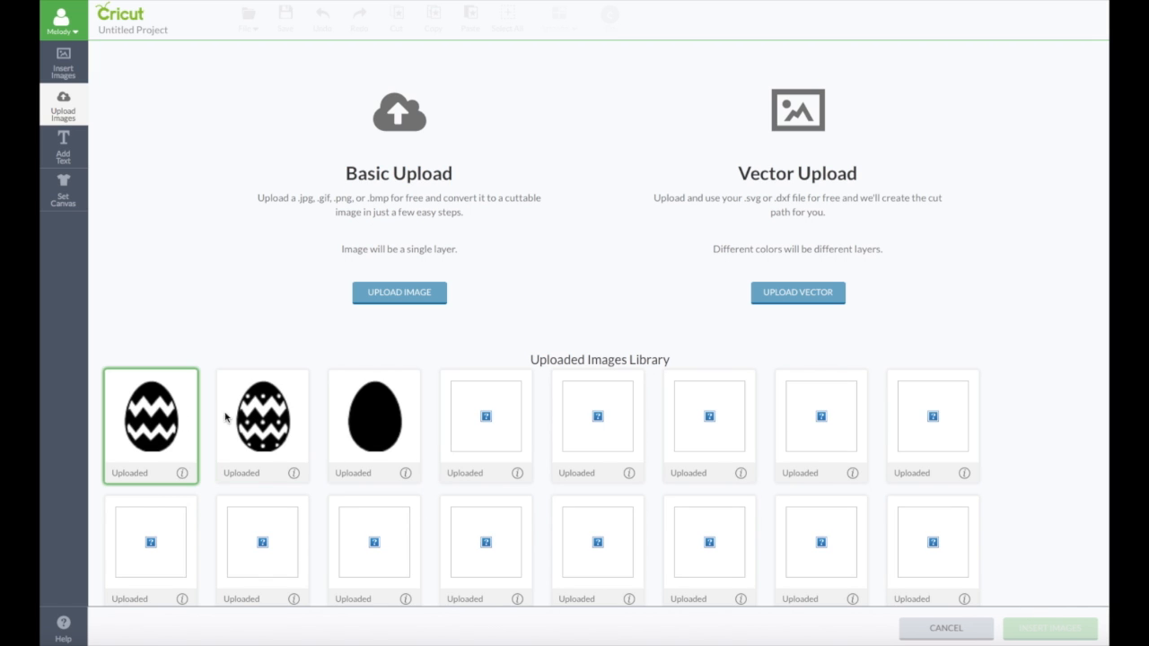
Insert the chevron egg, the dotted chevron egg and the plain black egg from the uploaded images library into the project
left_click(180, 404)
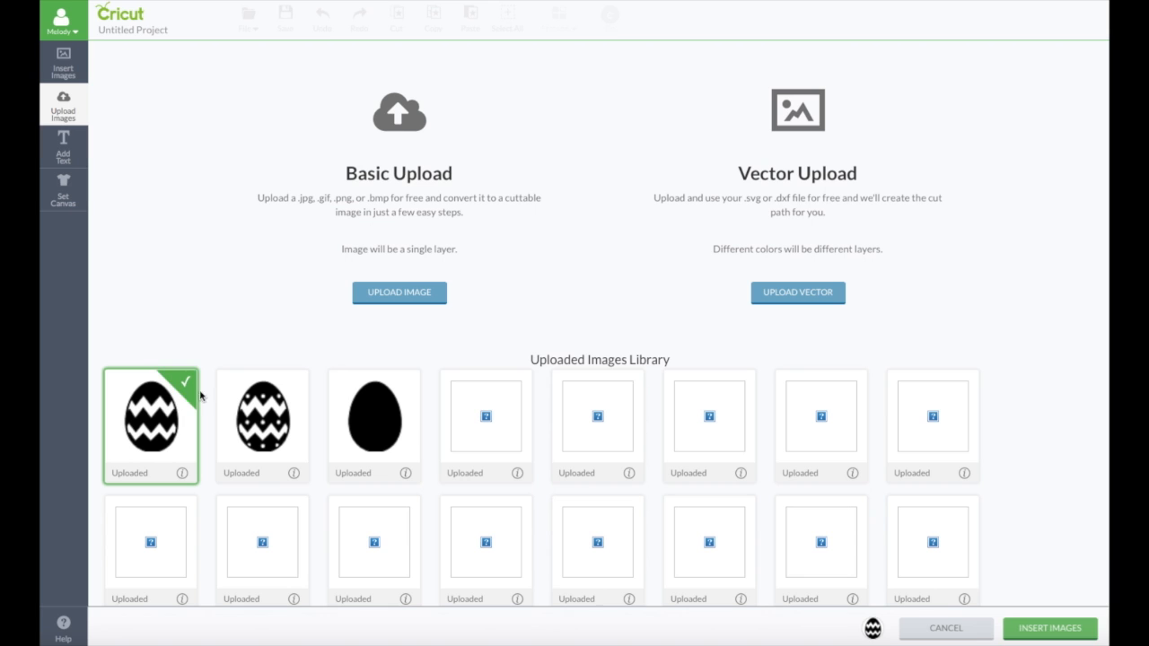
left_click(283, 396)
left_click(366, 398)
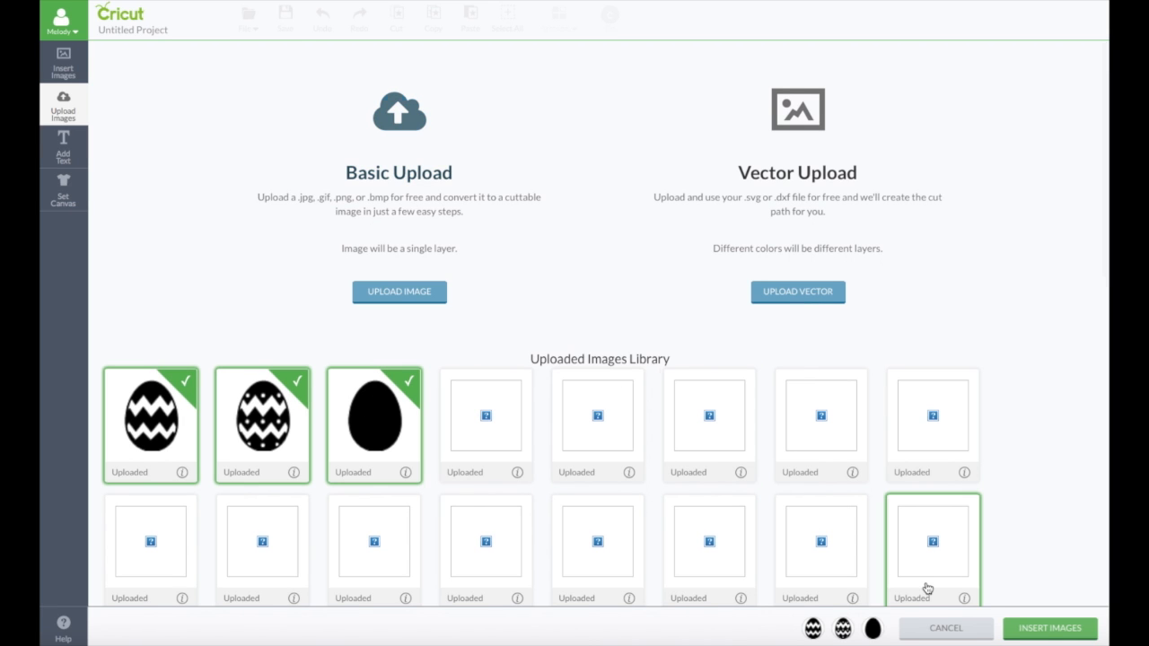
left_click(1041, 630)
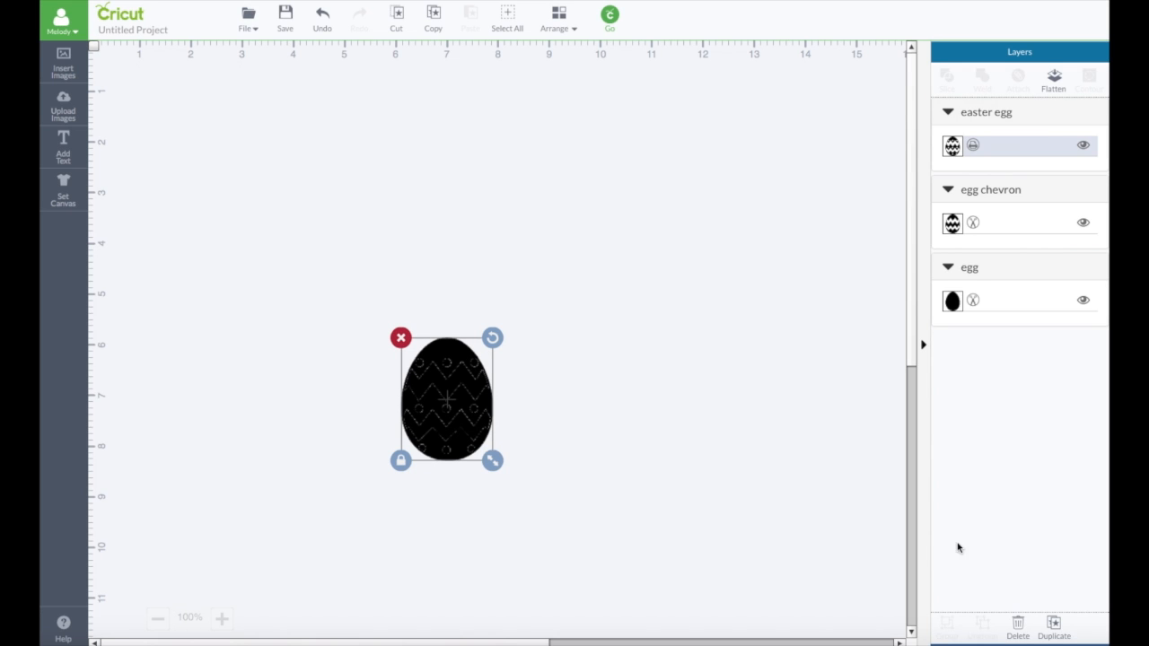
Spread the stacked eggs apart on the canvas, placing the dotted egg at about X 9.8 in, Y 5.01 in
left_click_drag(465, 415, 654, 372)
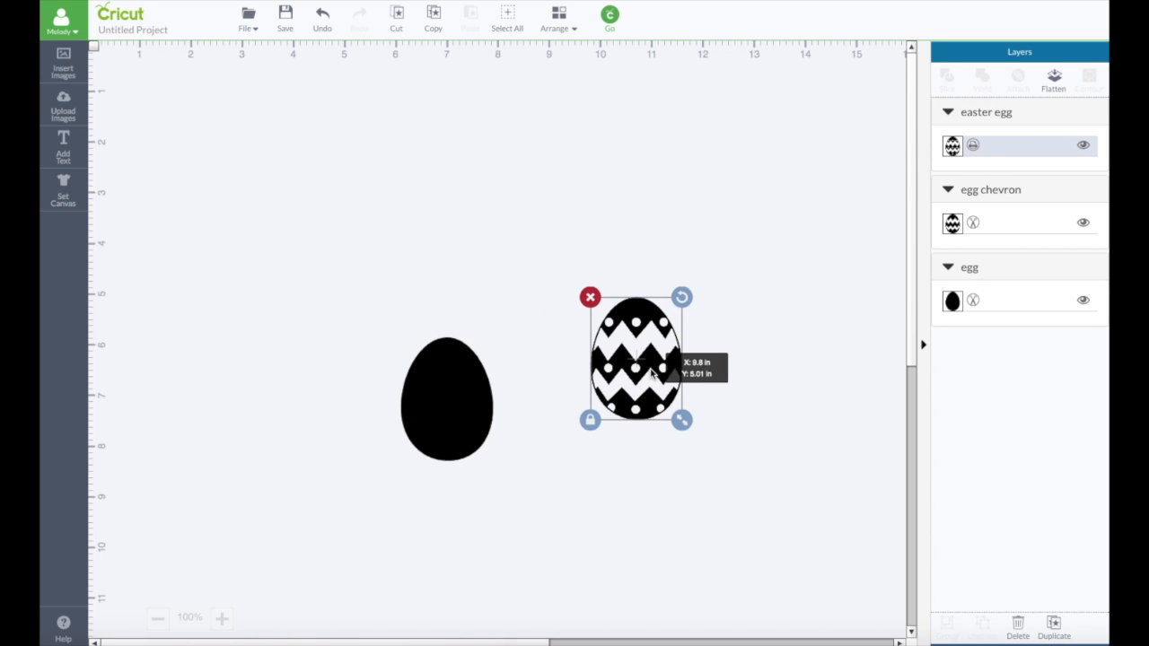
left_click_drag(464, 397, 454, 305)
left_click(636, 359)
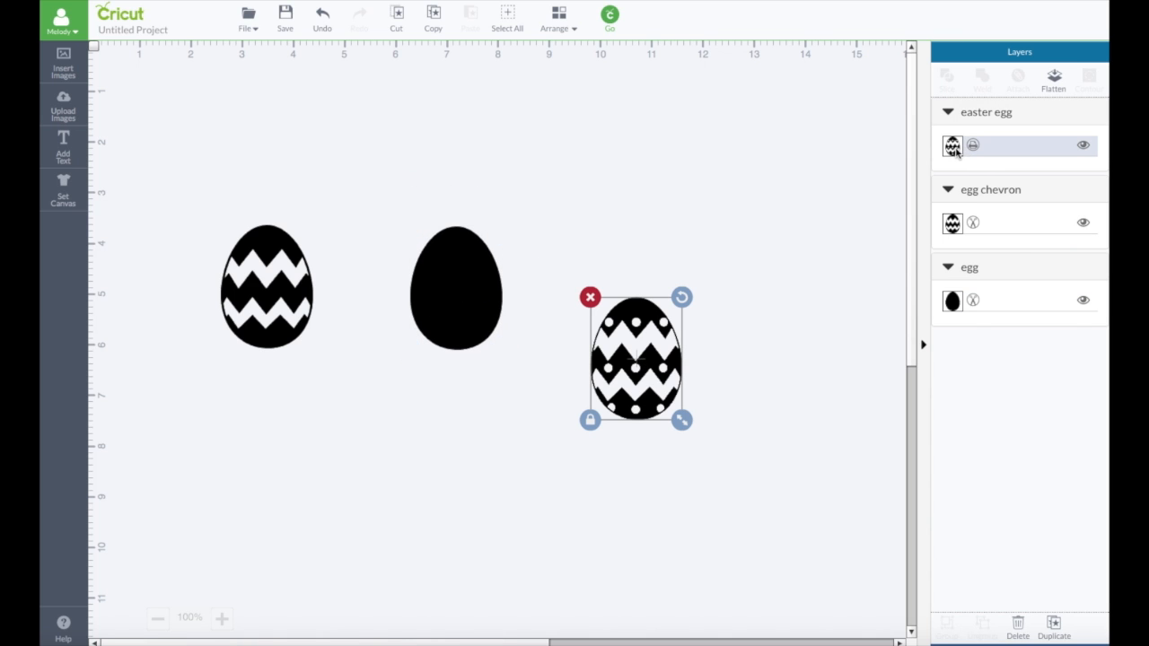
Set the egg chevron layer's cut color to pink #e54b75
left_click(267, 276)
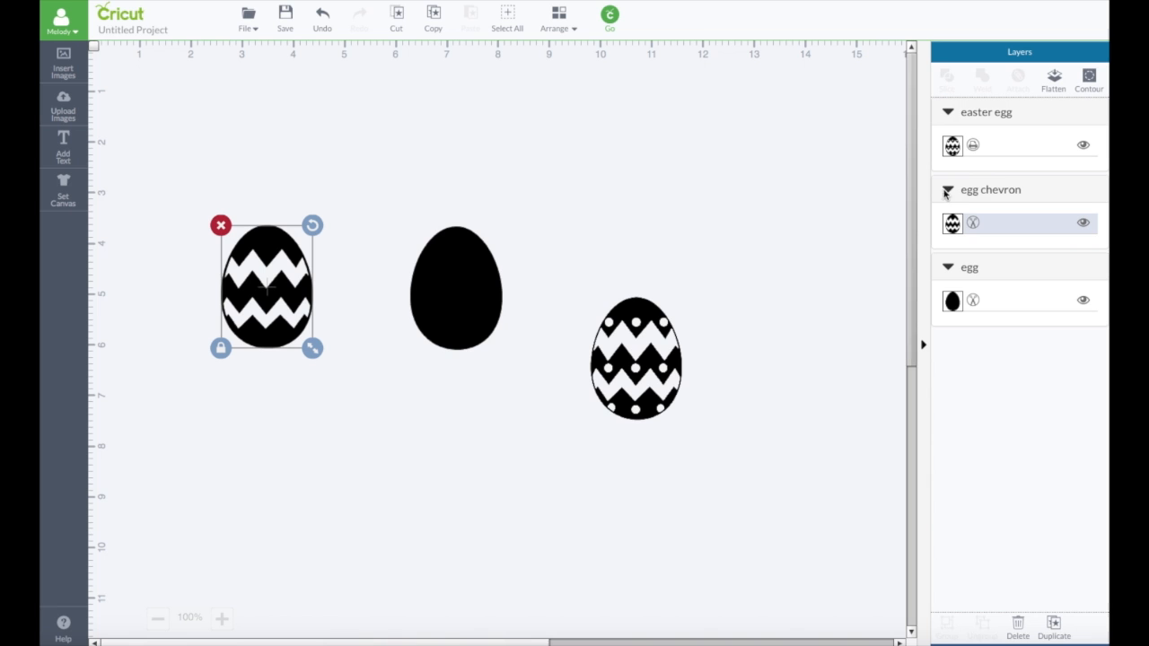
left_click(953, 225)
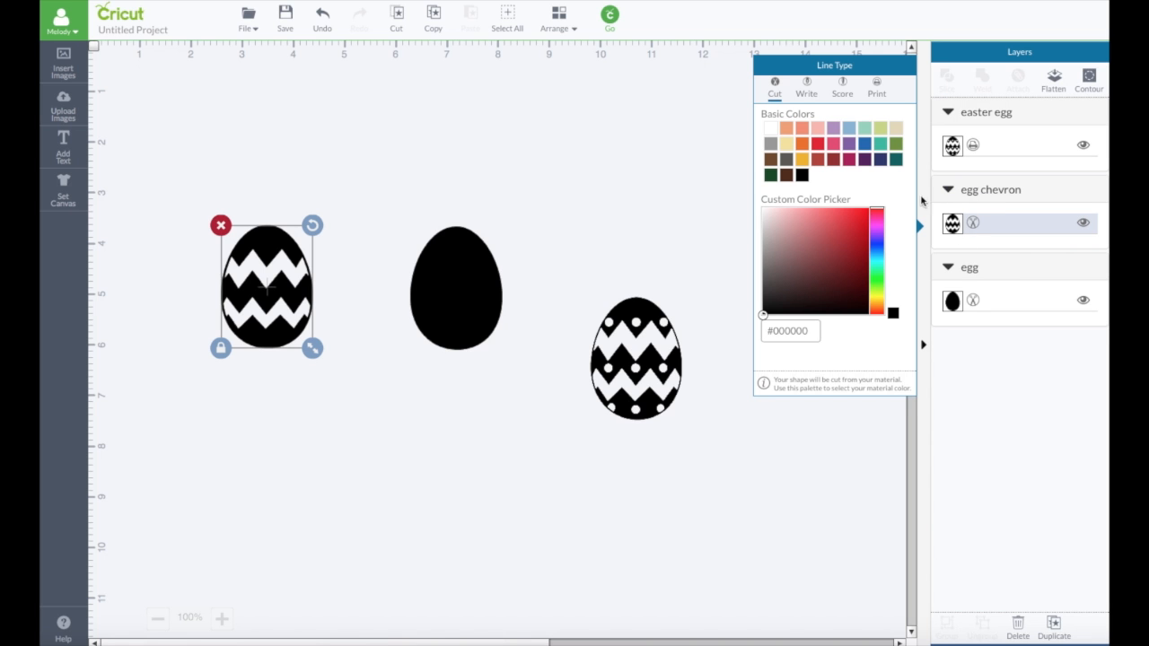
left_click(835, 149)
left_click(674, 205)
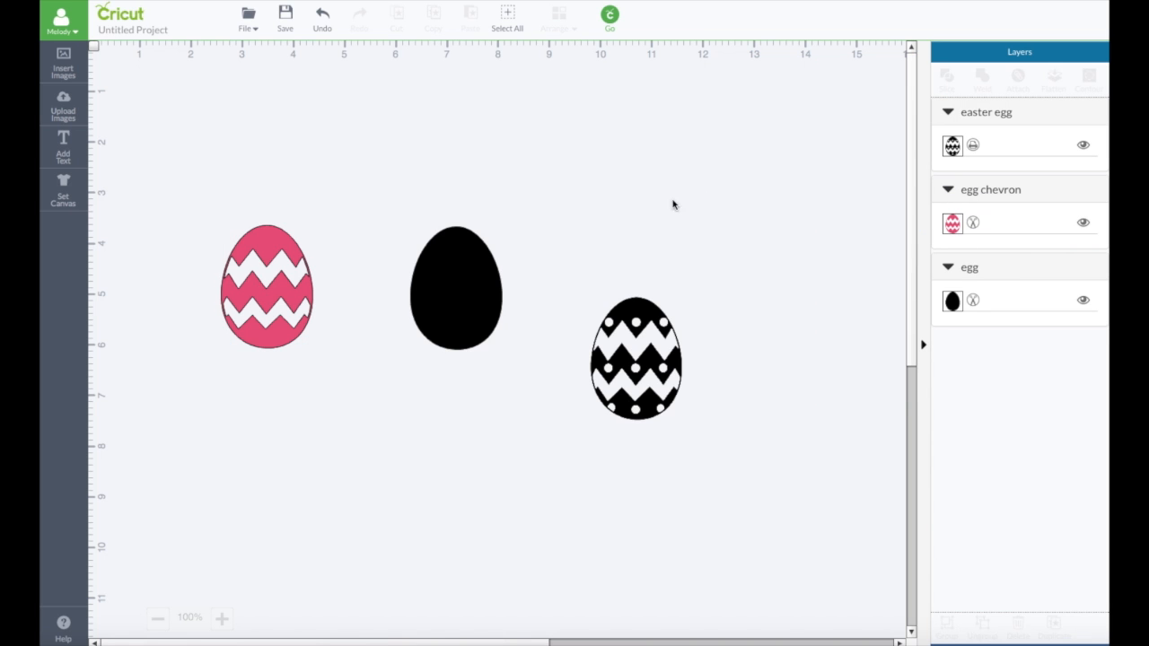
Set the plain egg layer's cut color to Lavender, #b08fc2
left_click(474, 267)
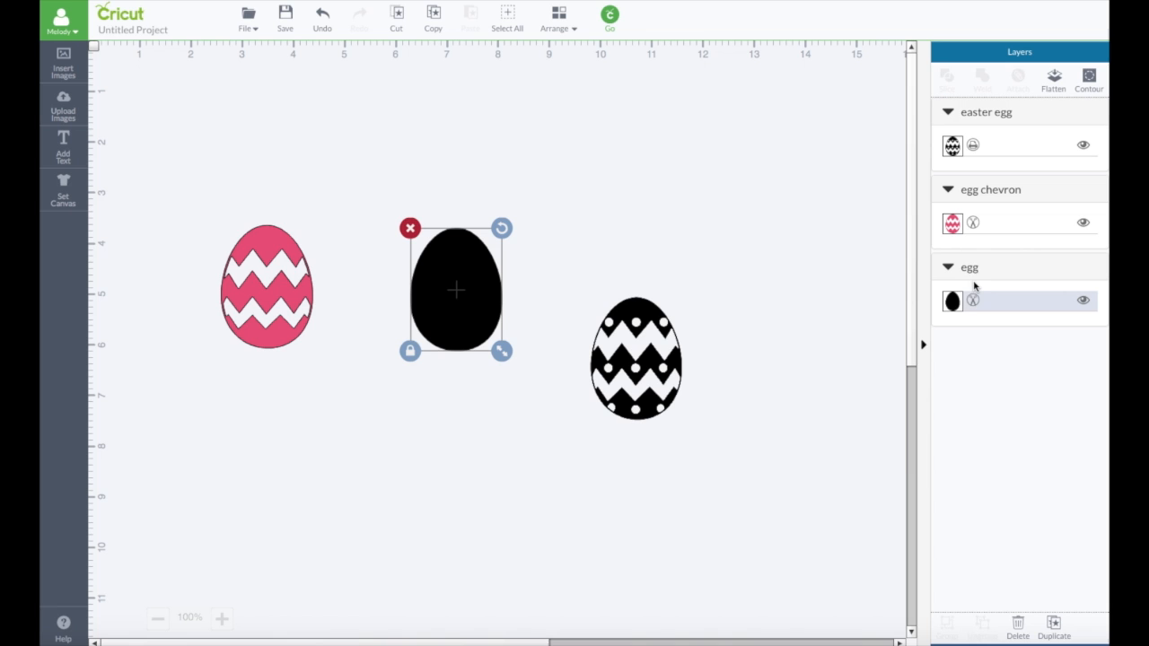
left_click(952, 301)
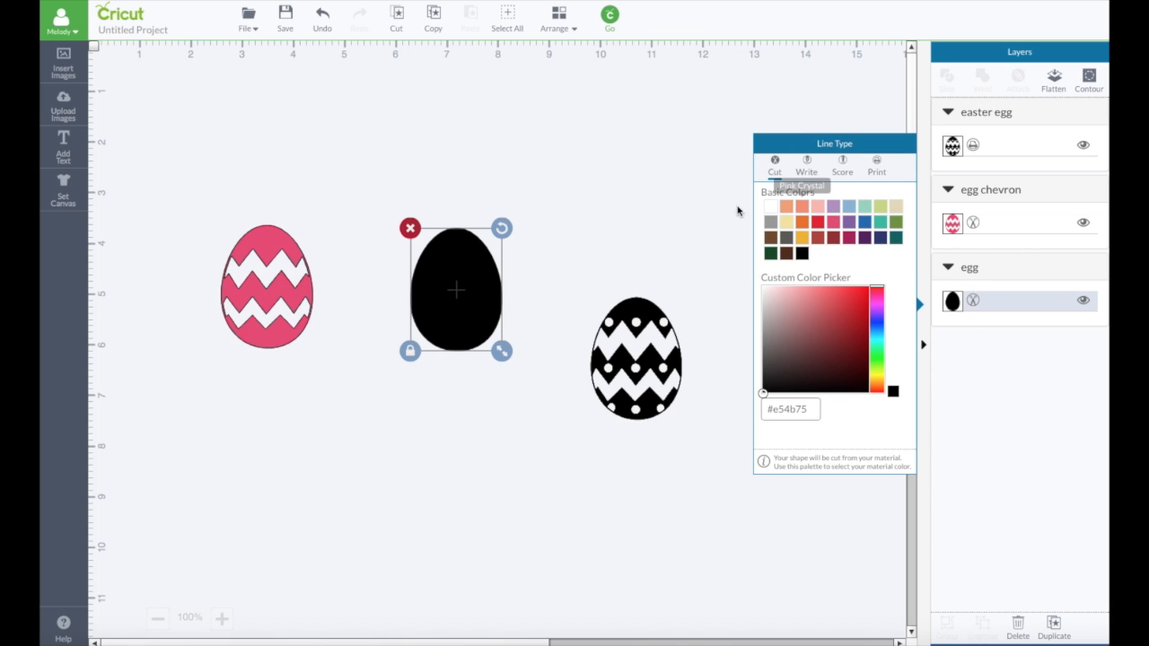
left_click(601, 209)
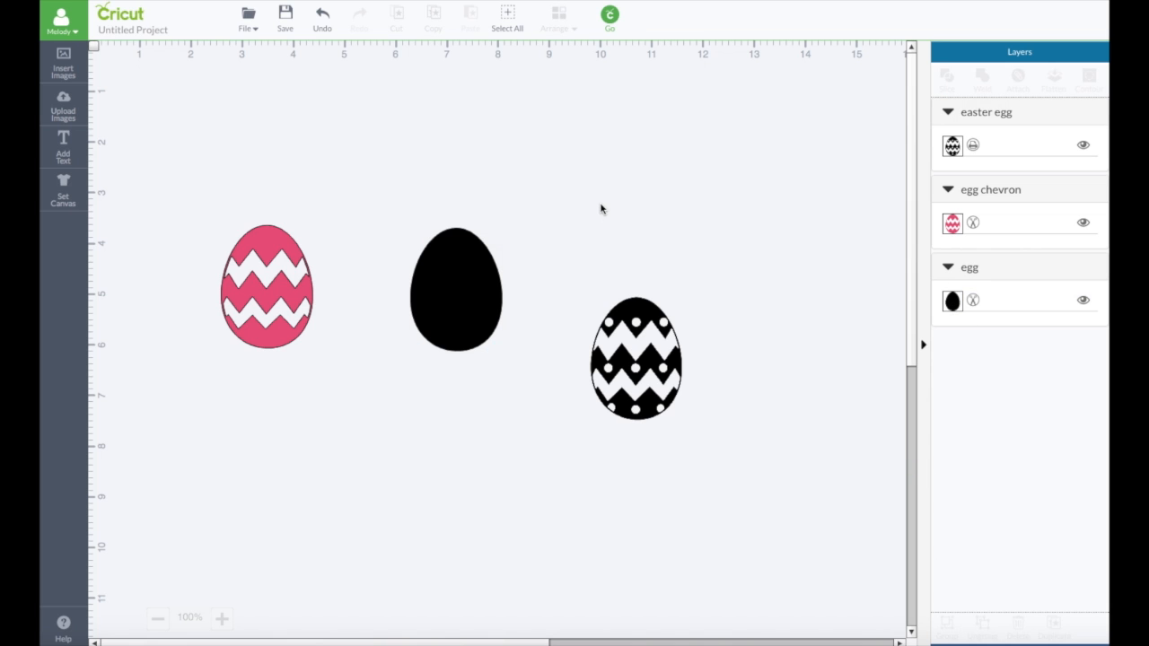
left_click(952, 301)
left_click(833, 201)
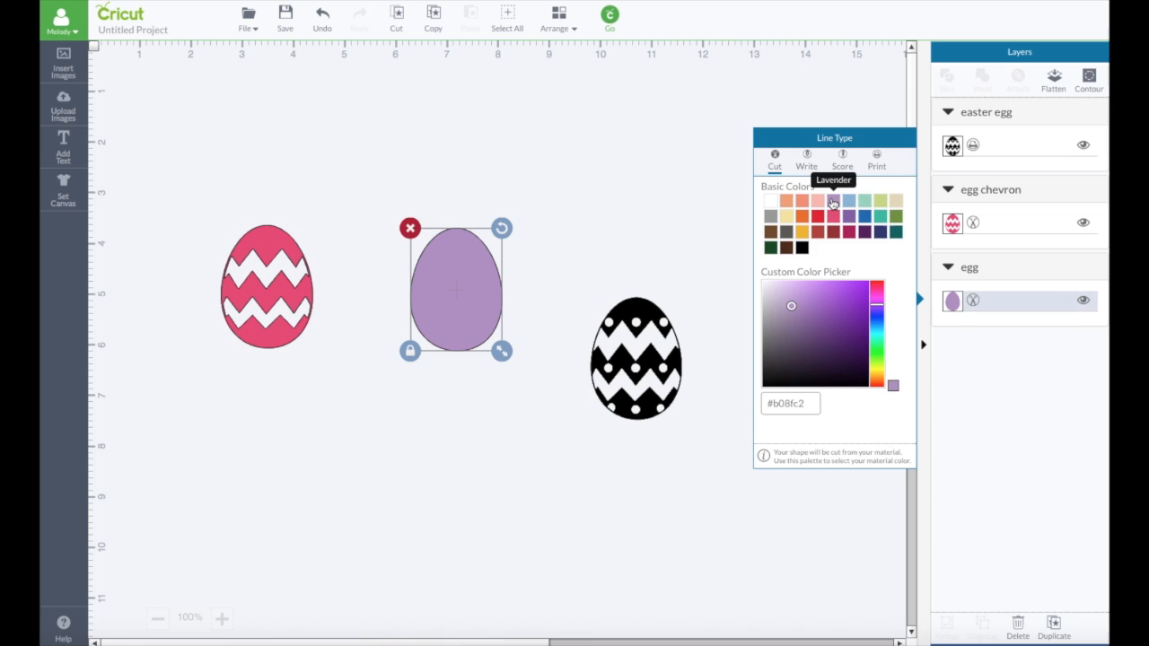
left_click(602, 201)
Lay the pink chevron egg over the lavender egg, and move it back off beside it
left_click_drag(232, 268, 456, 271)
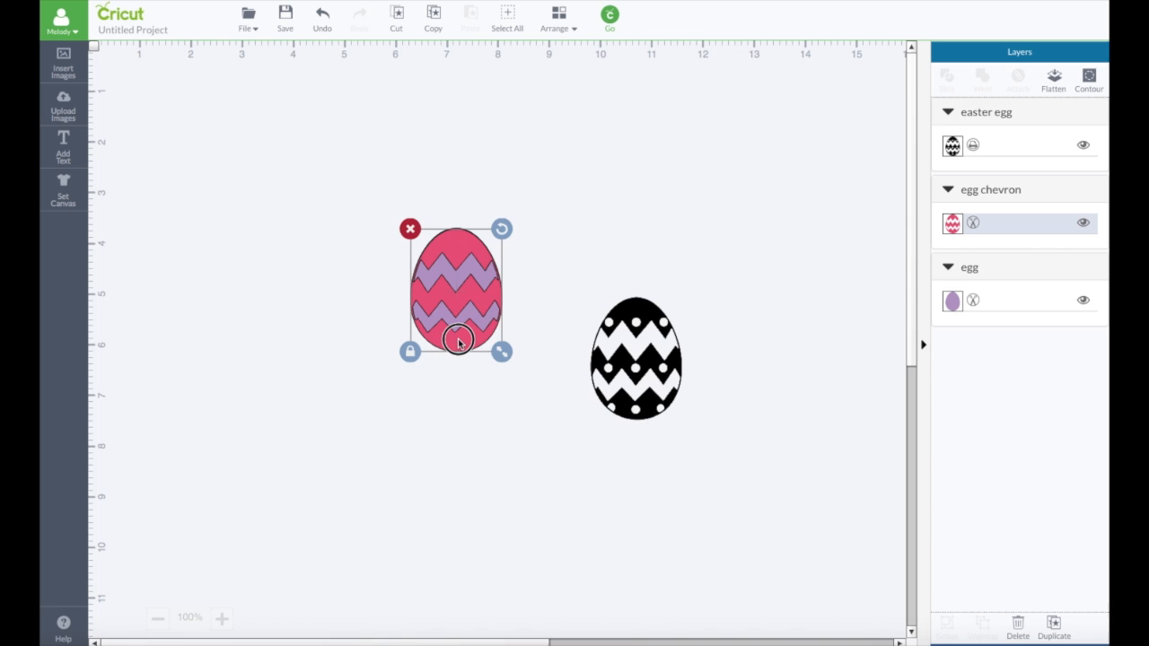
left_click_drag(458, 341, 281, 321)
Move the dotted egg up beside the lavender egg and set its print color to blue #1f66b1
left_click_drag(641, 323, 587, 197)
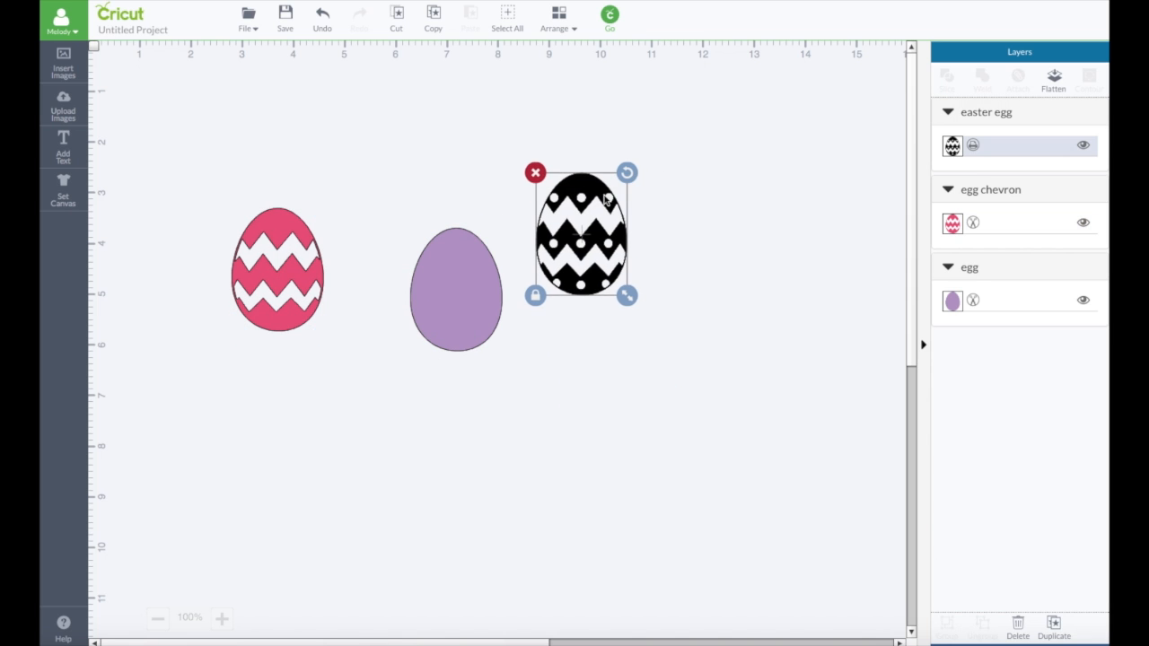
left_click(974, 146)
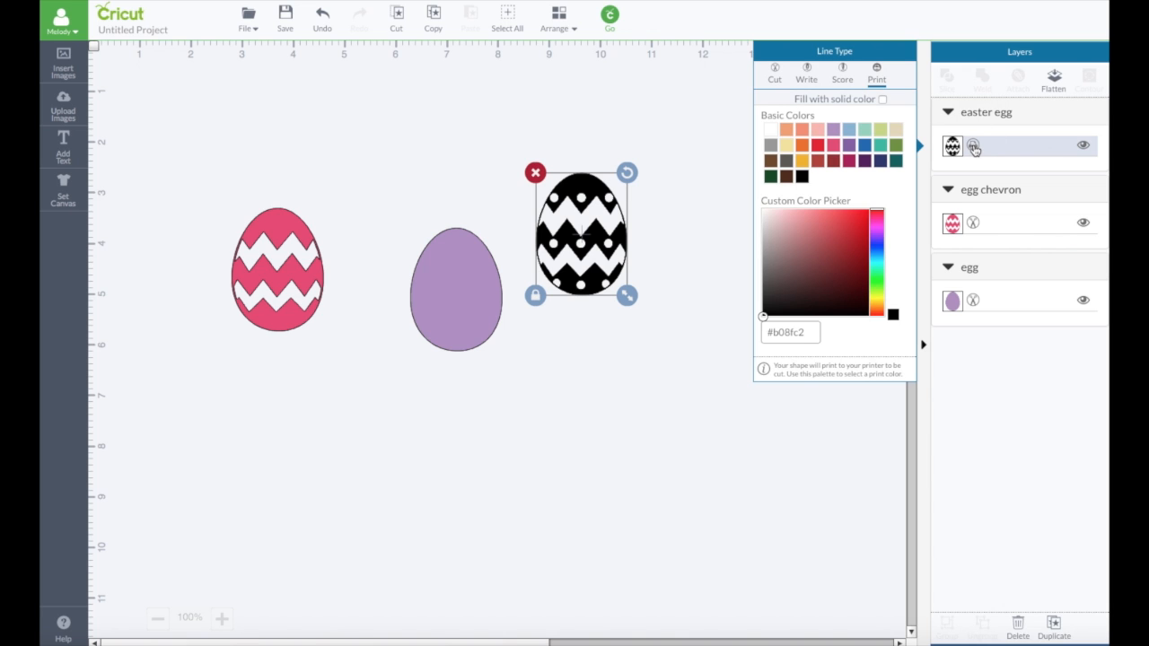
left_click(864, 146)
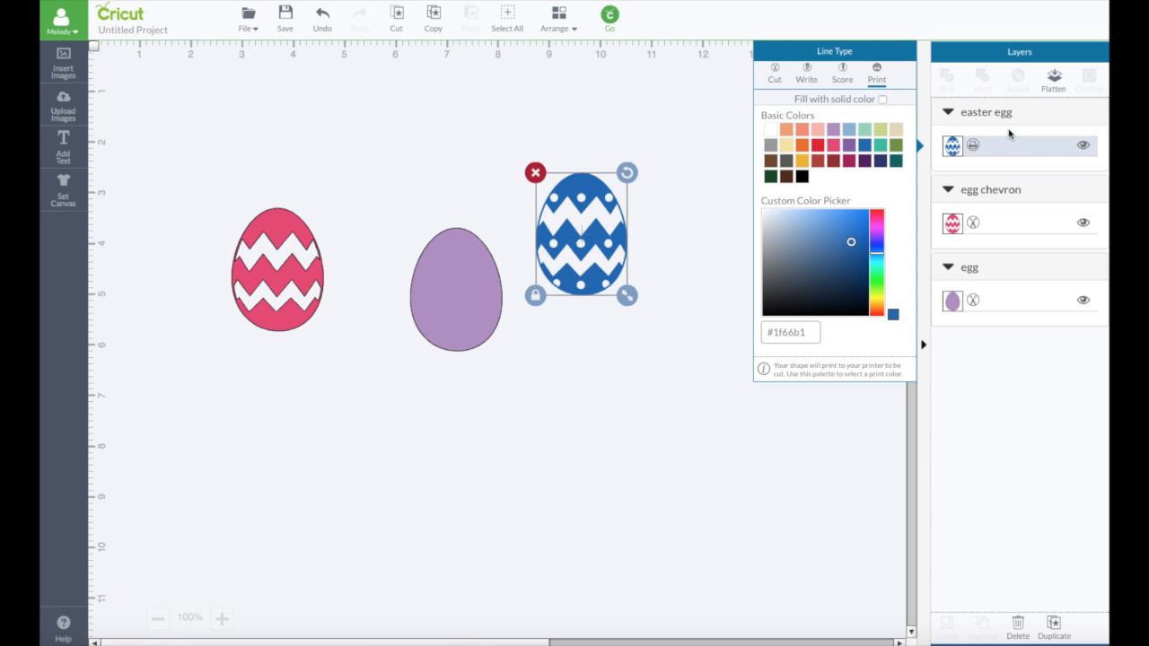
left_click(1008, 134)
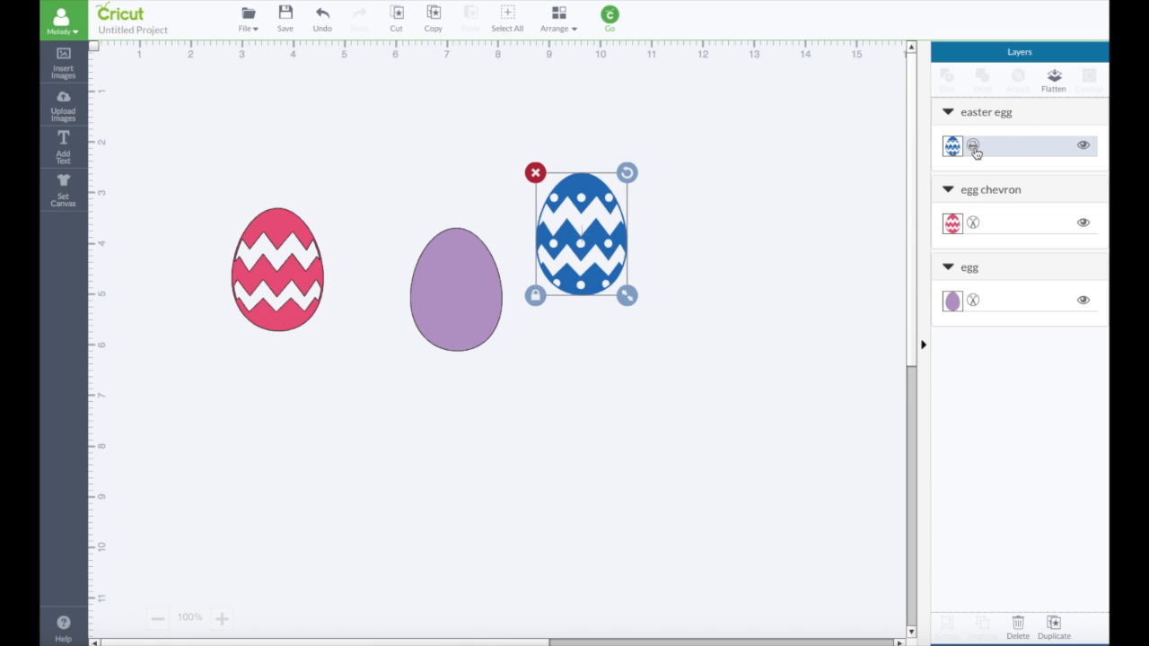
Change the easter egg layer's line type from Print to Cut
left_click(973, 146)
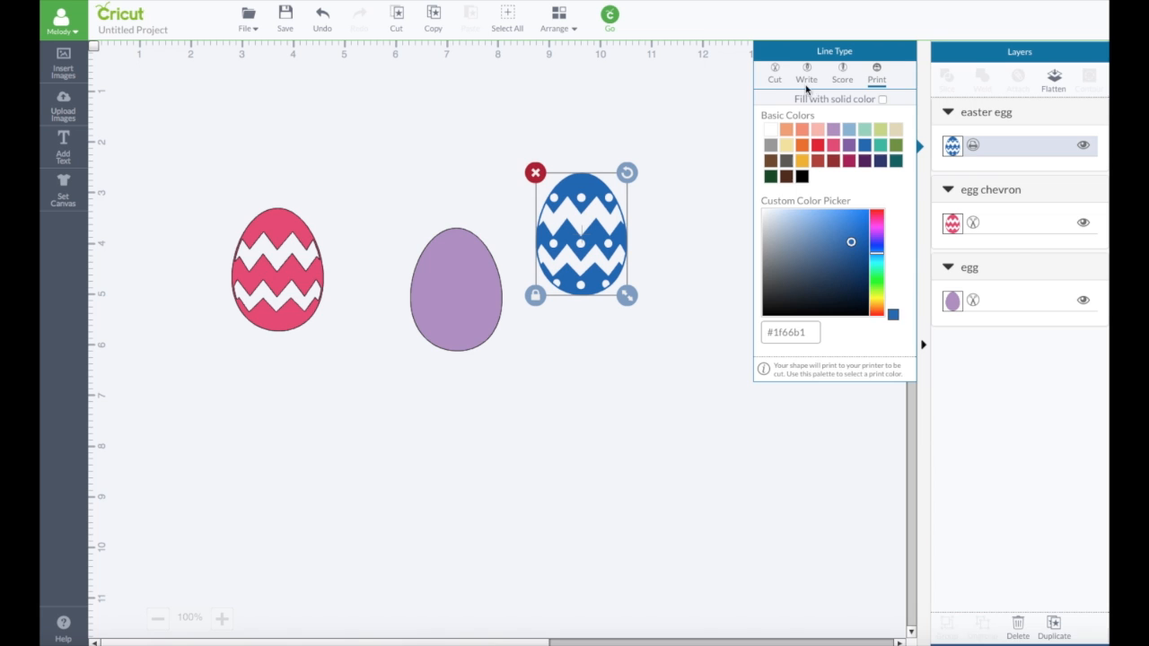
left_click(774, 81)
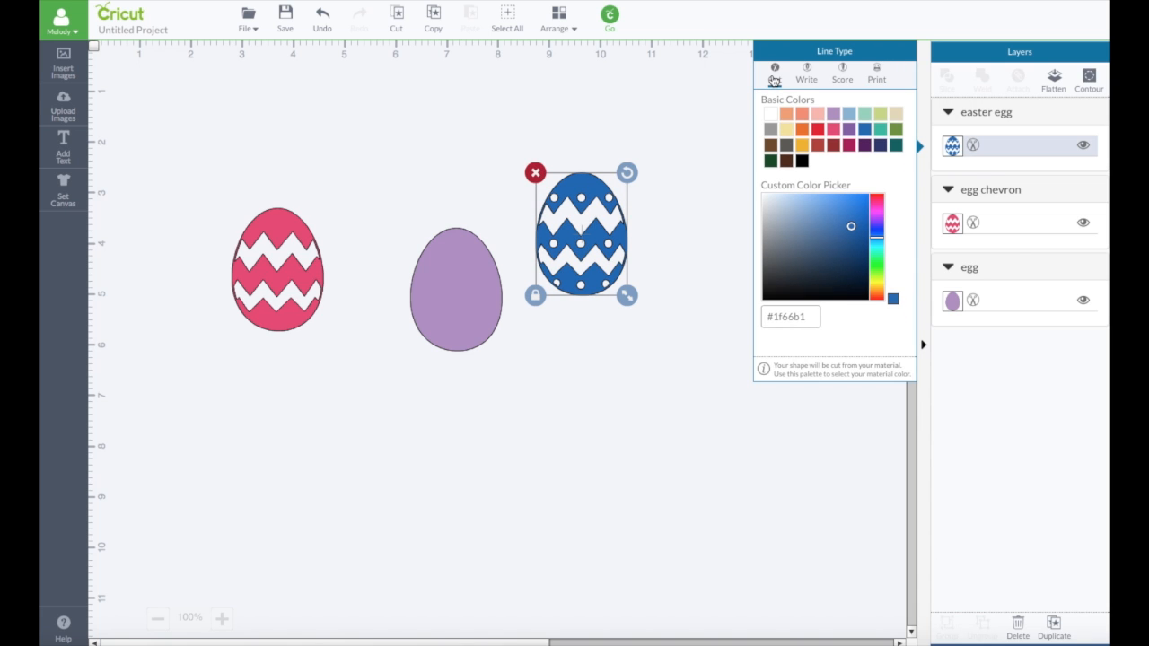
left_click(691, 187)
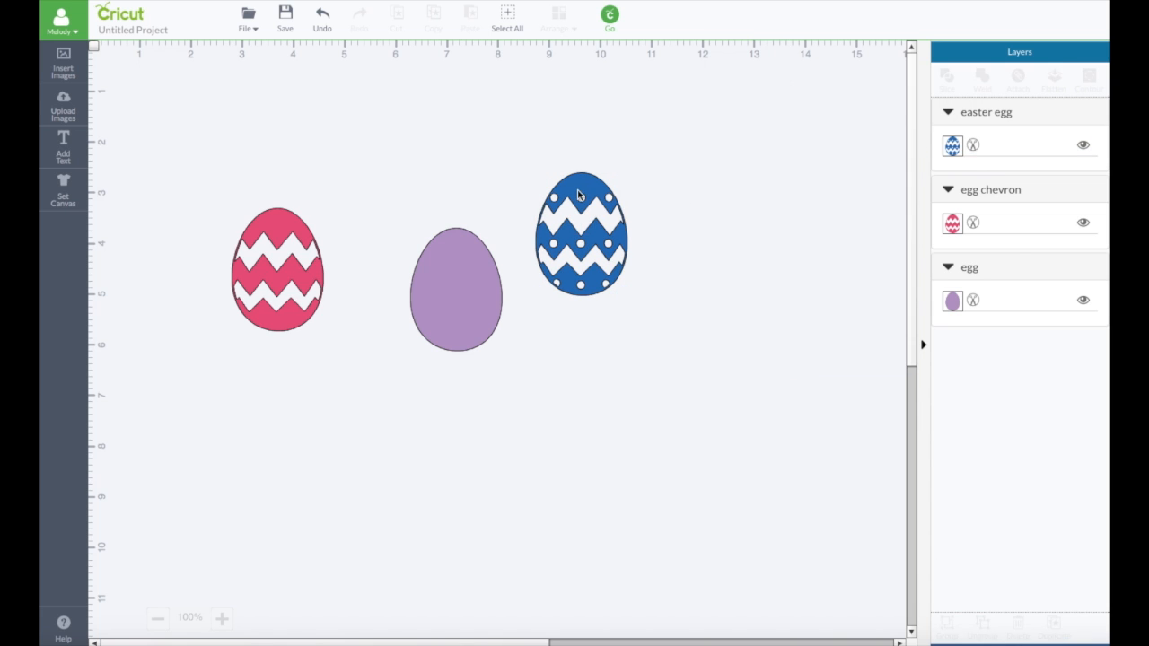
Move the blue dotted egg farther from the lavender egg and view the easter egg layer's line type settings
left_click_drag(578, 196, 608, 189)
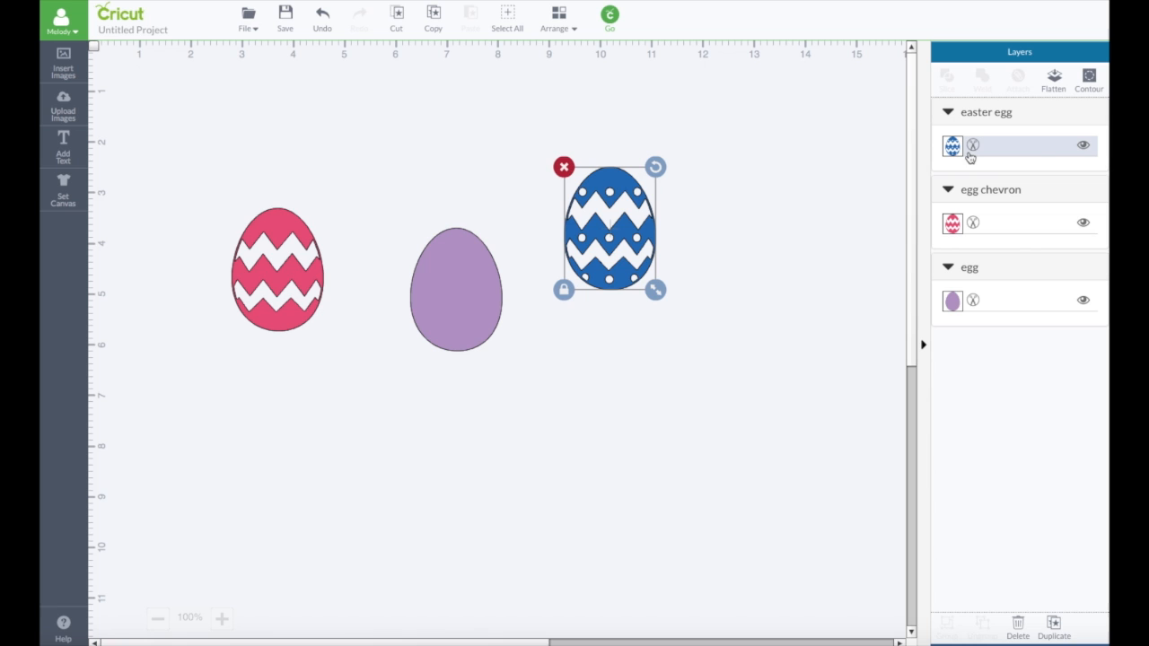
left_click(974, 147)
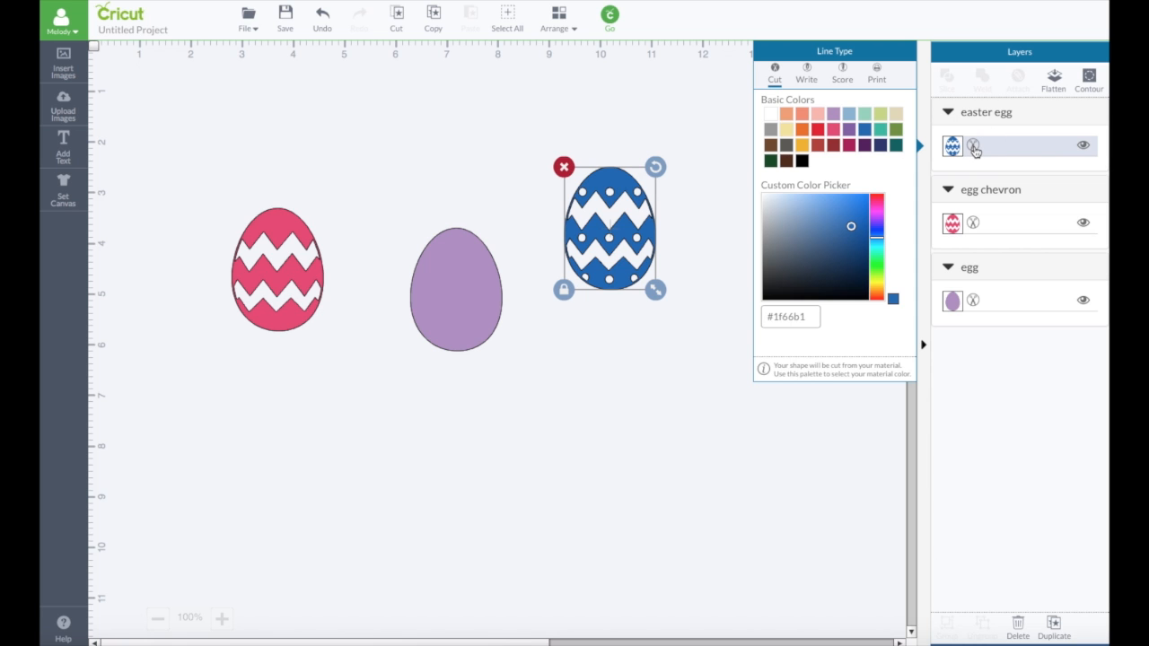
left_click_drag(626, 201, 635, 201)
left_click(975, 148)
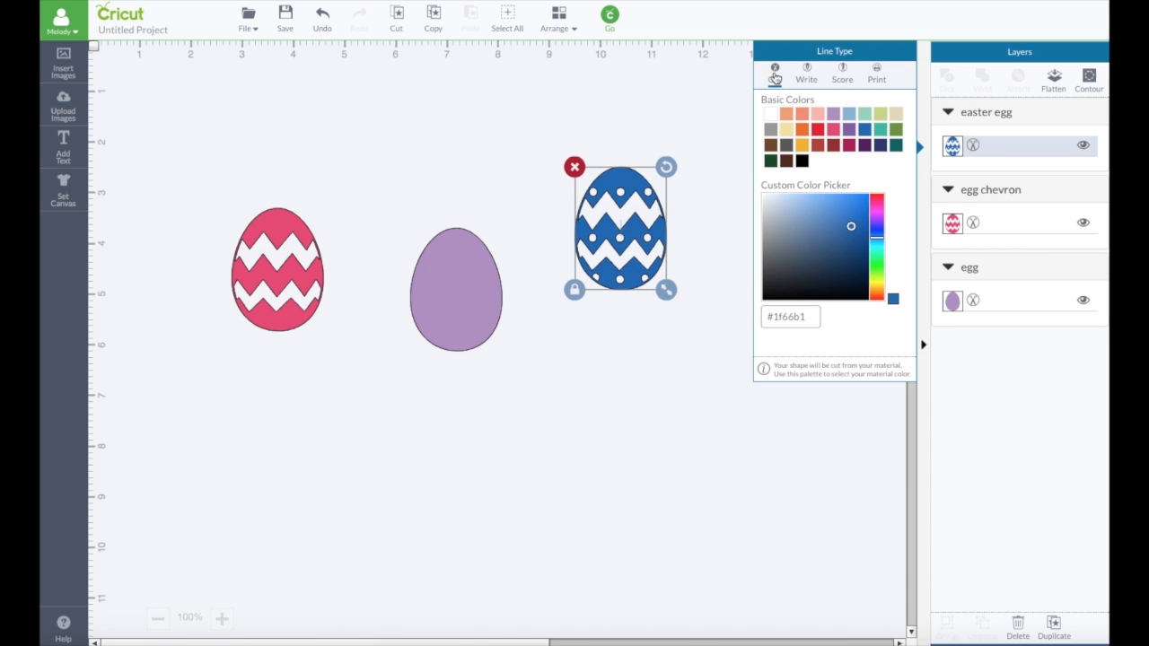
left_click_drag(646, 204, 648, 197)
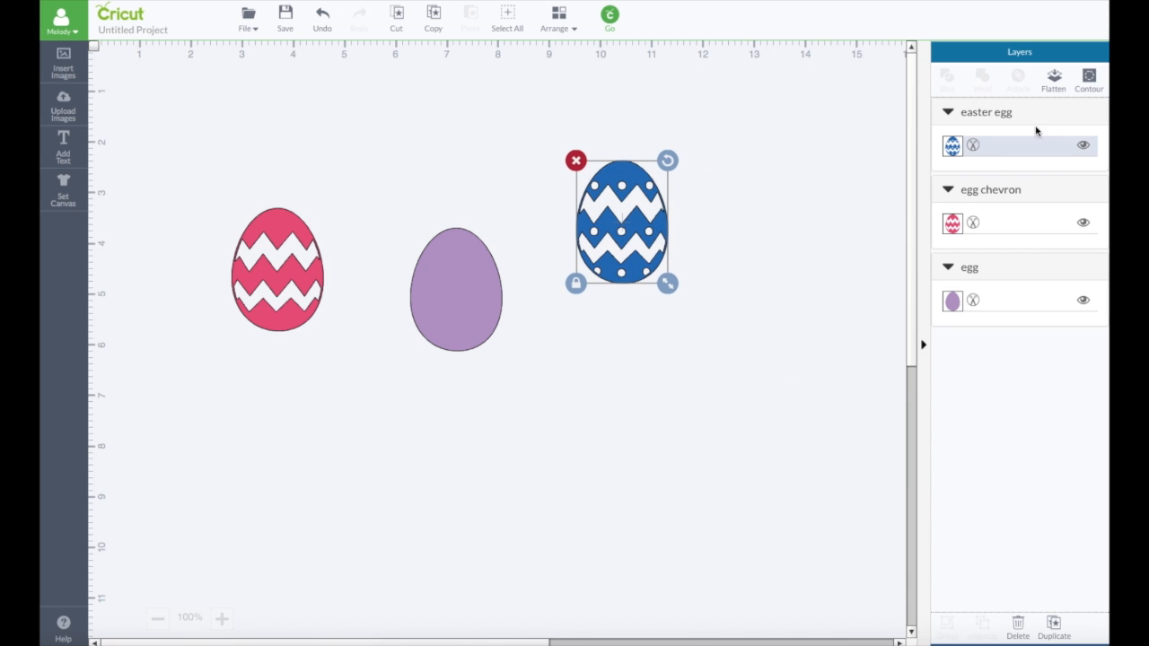
left_click(952, 148)
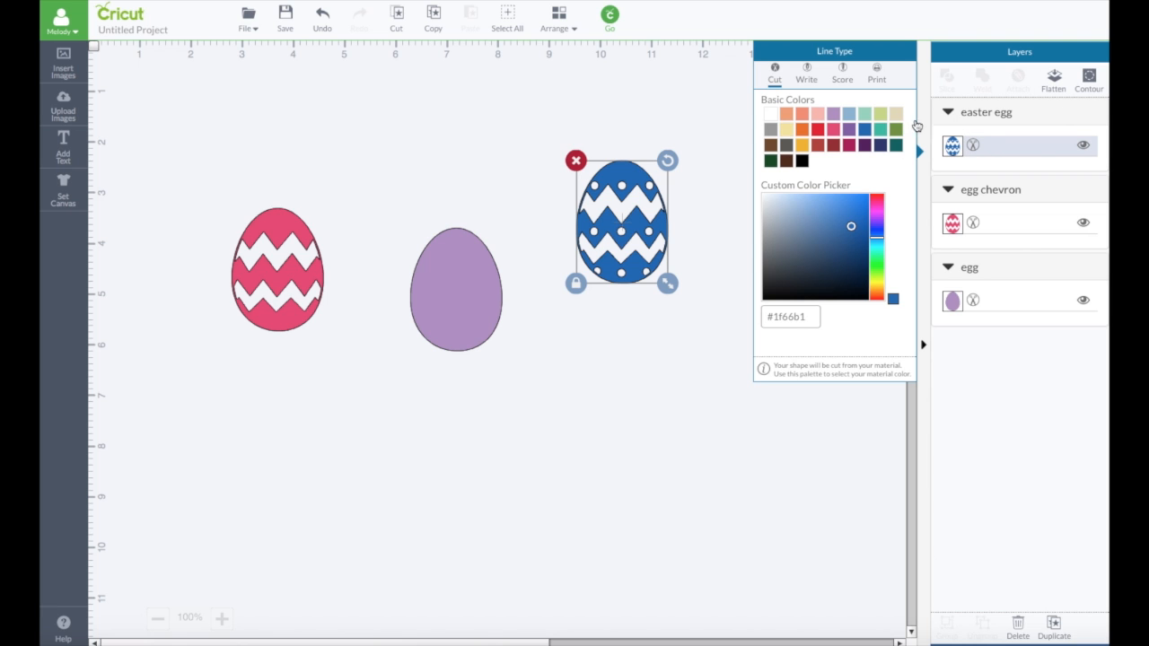
left_click(704, 112)
Lay the blue dotted egg exactly over the pink chevron egg and flatten the two into one printable image
left_click_drag(627, 194, 282, 243)
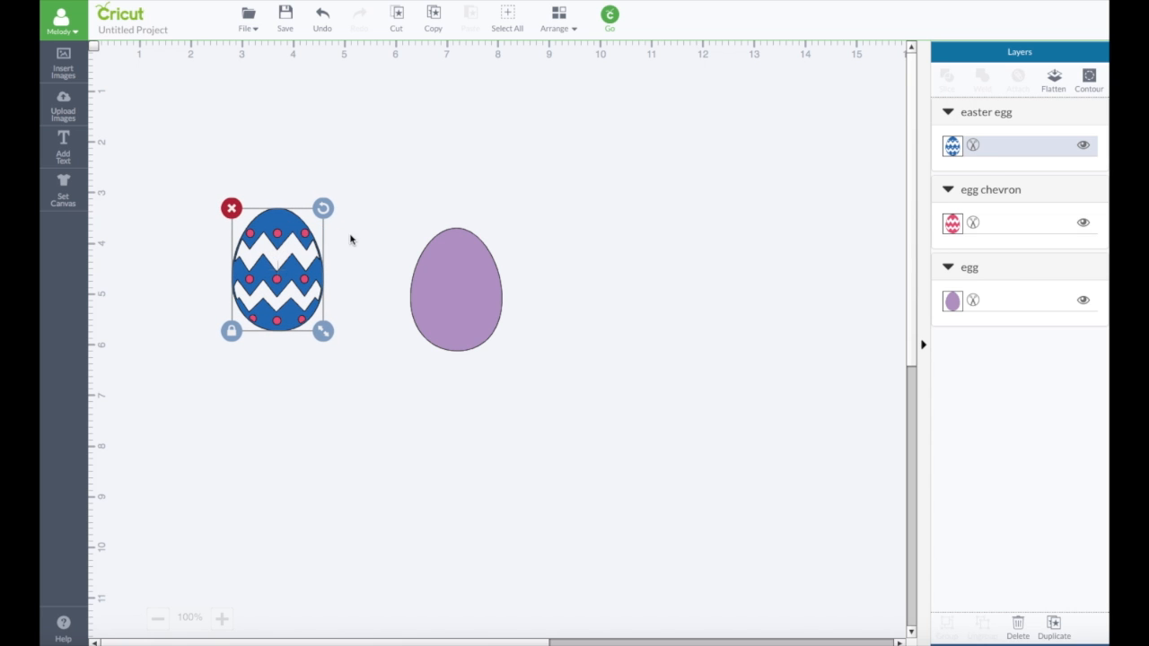
left_click(368, 229)
left_click_drag(198, 176, 359, 398)
left_click(1056, 81)
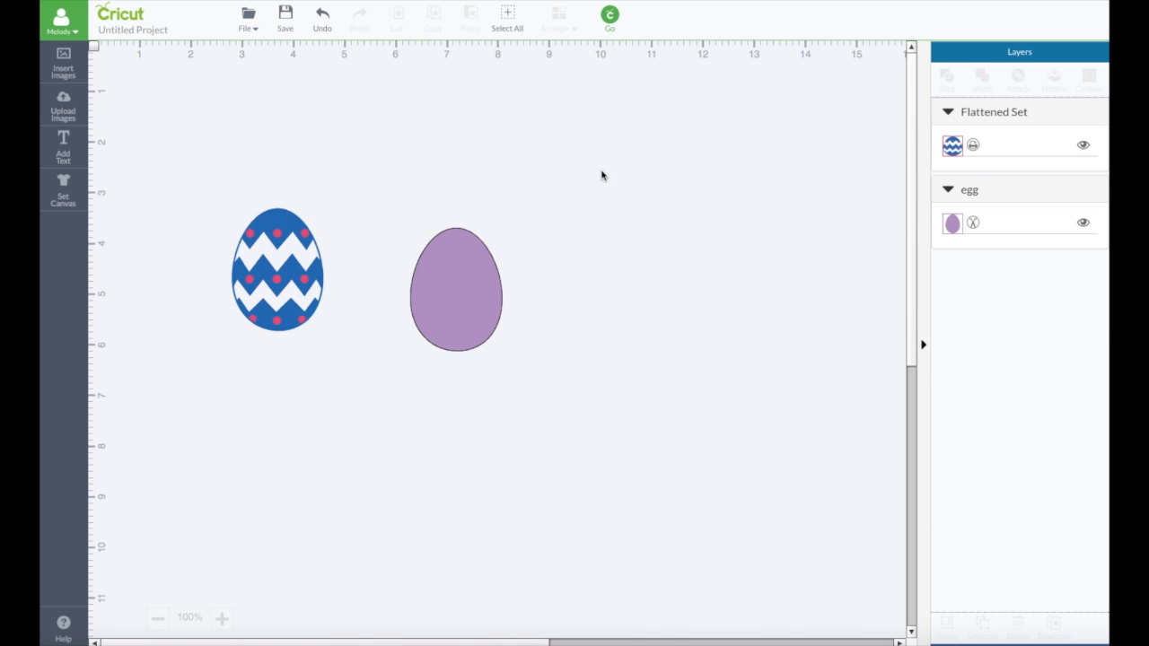
Unflatten the layered egg set and move the blue dotted egg off to the far side of the lavender egg
left_click_drag(304, 226, 338, 229)
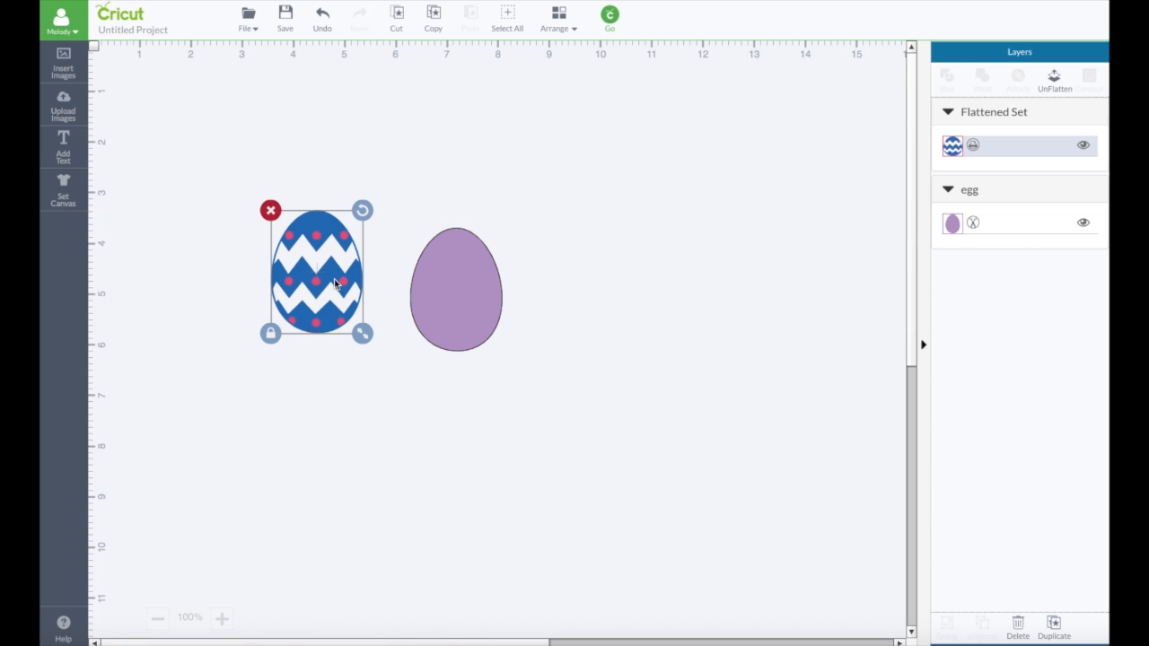
left_click(1055, 81)
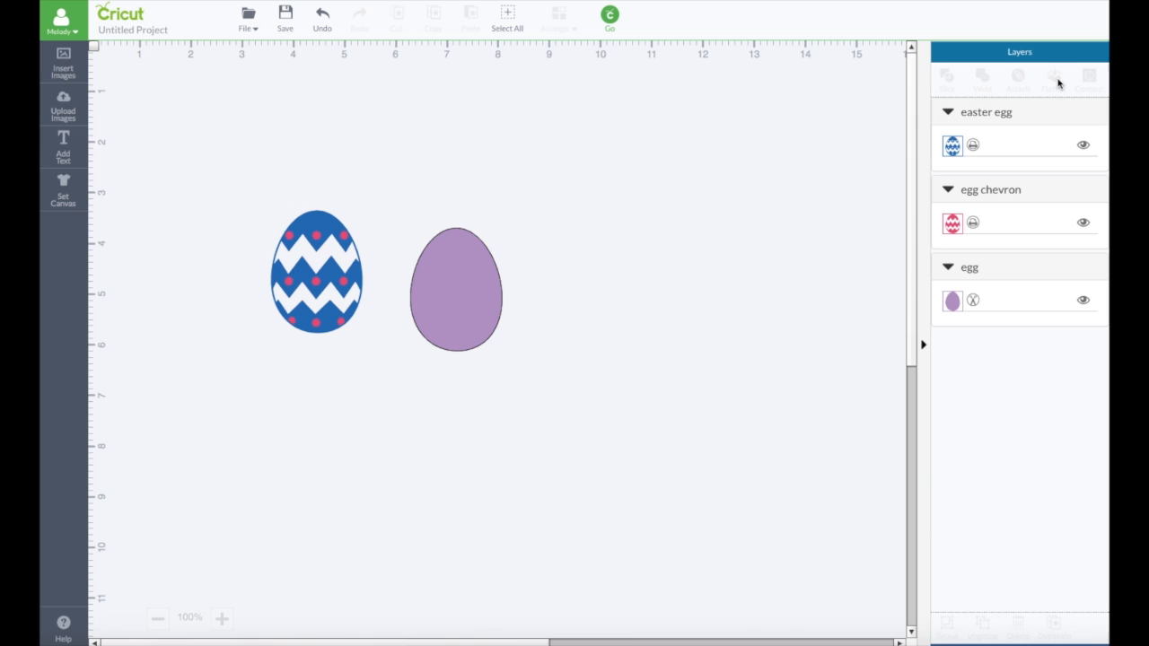
left_click_drag(353, 258, 624, 220)
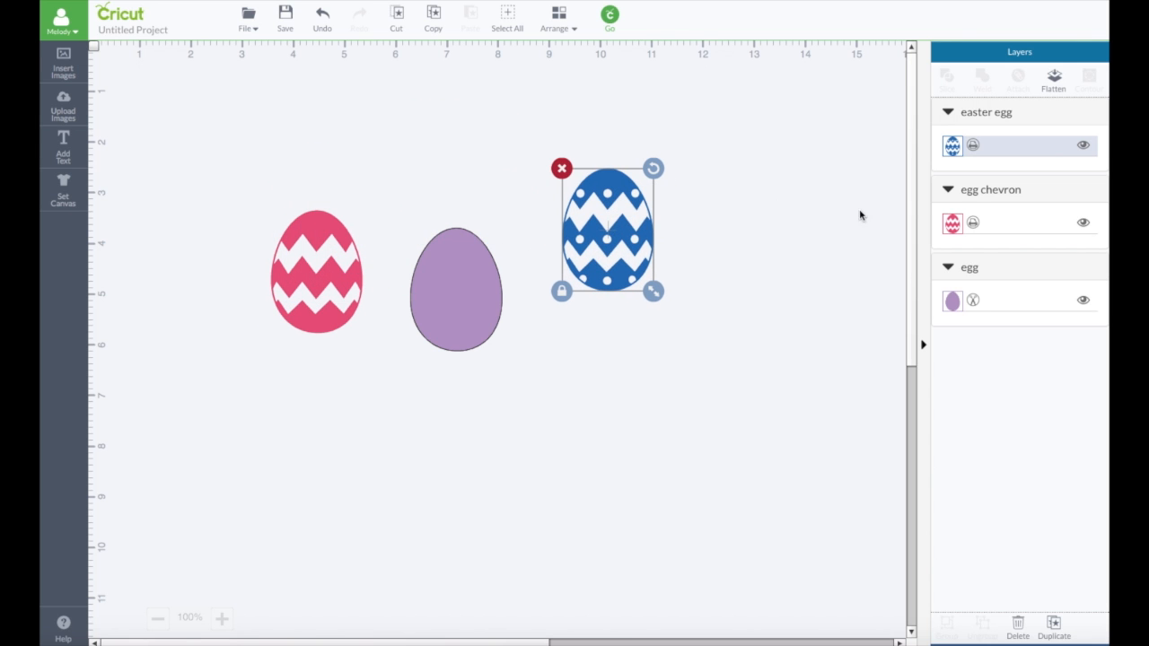
Change the egg chevron and easter egg layers from Print to Cut, and move the blue egg down closer beside the lavender egg
left_click(975, 224)
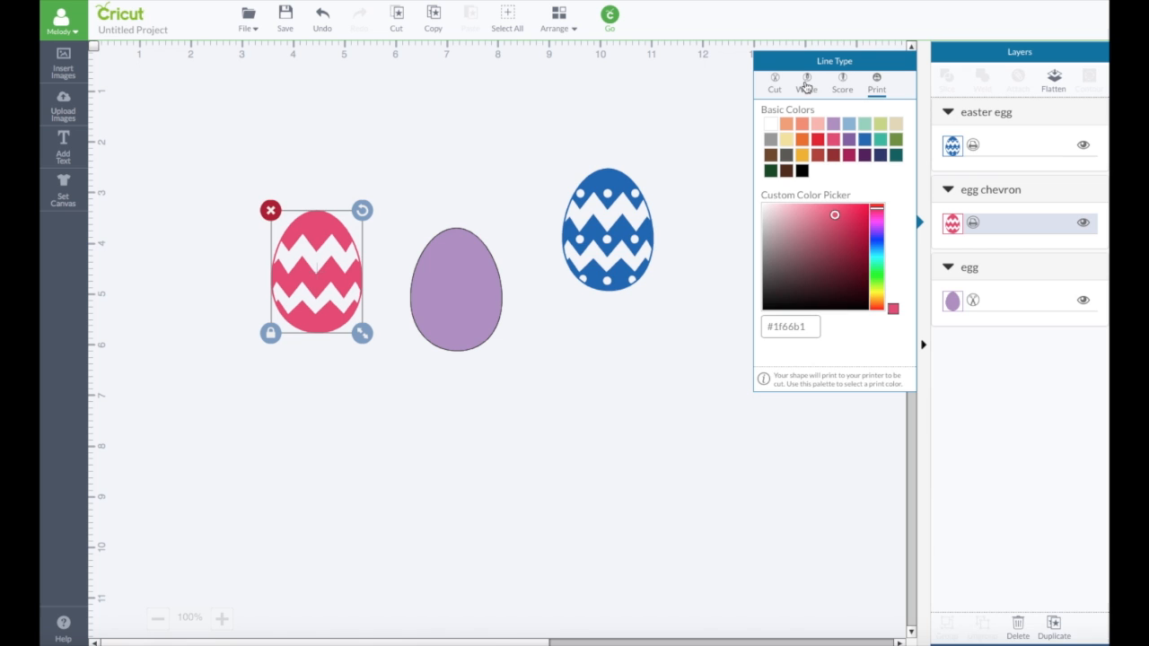
left_click(776, 84)
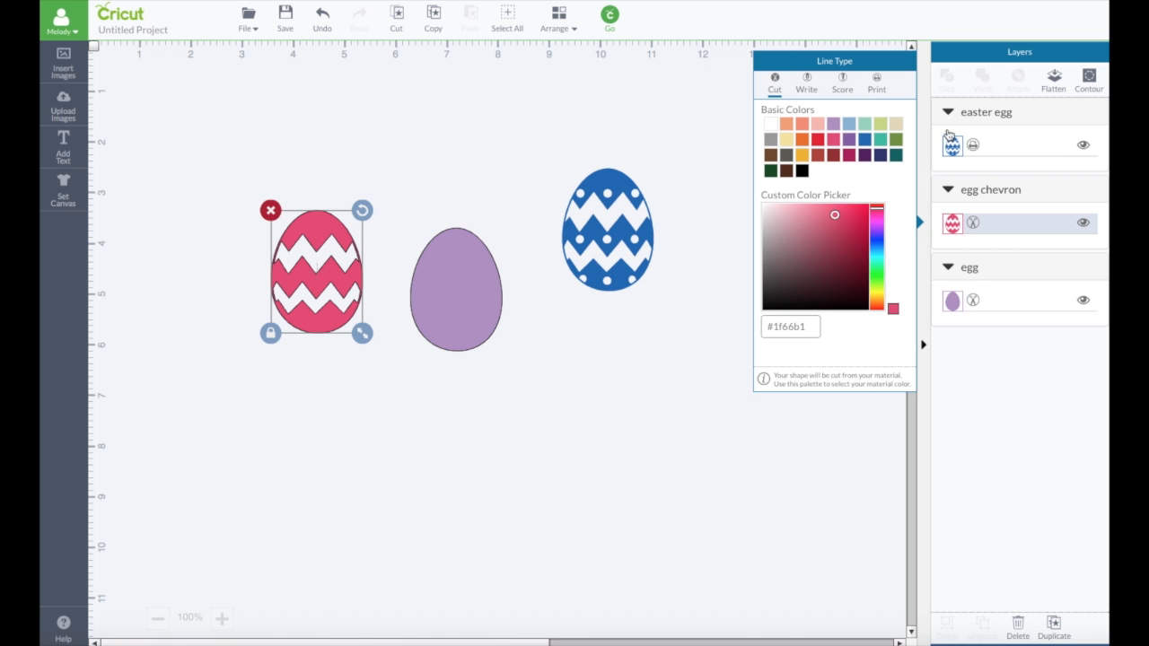
left_click(971, 145)
left_click(774, 75)
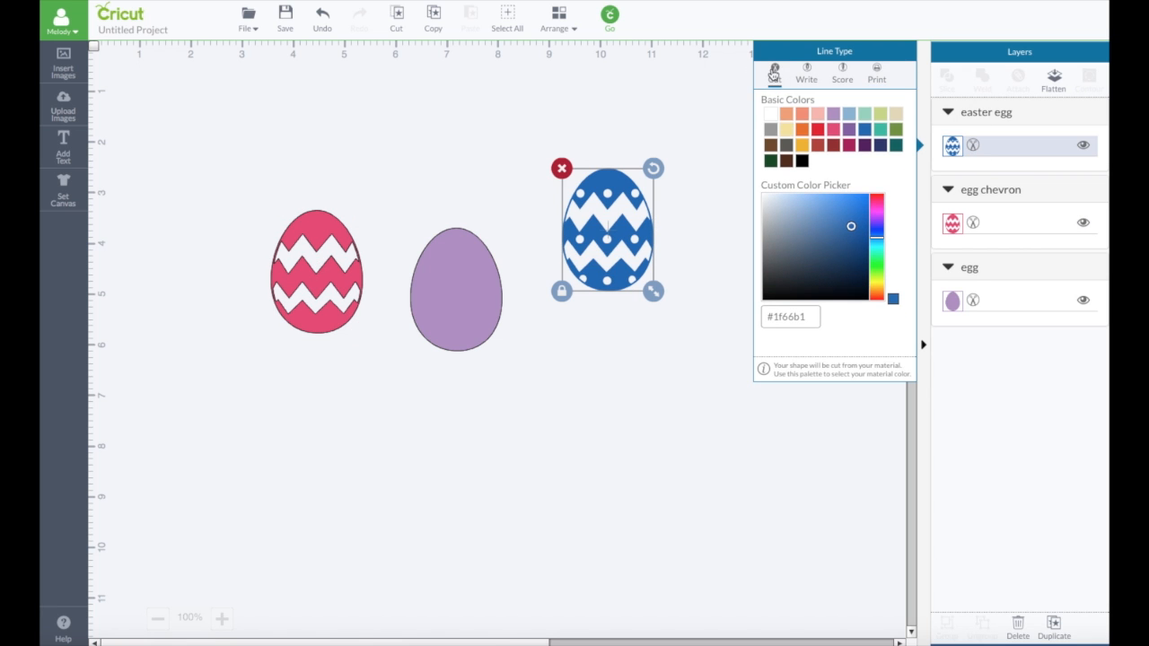
left_click(709, 260)
left_click_drag(648, 252, 620, 285)
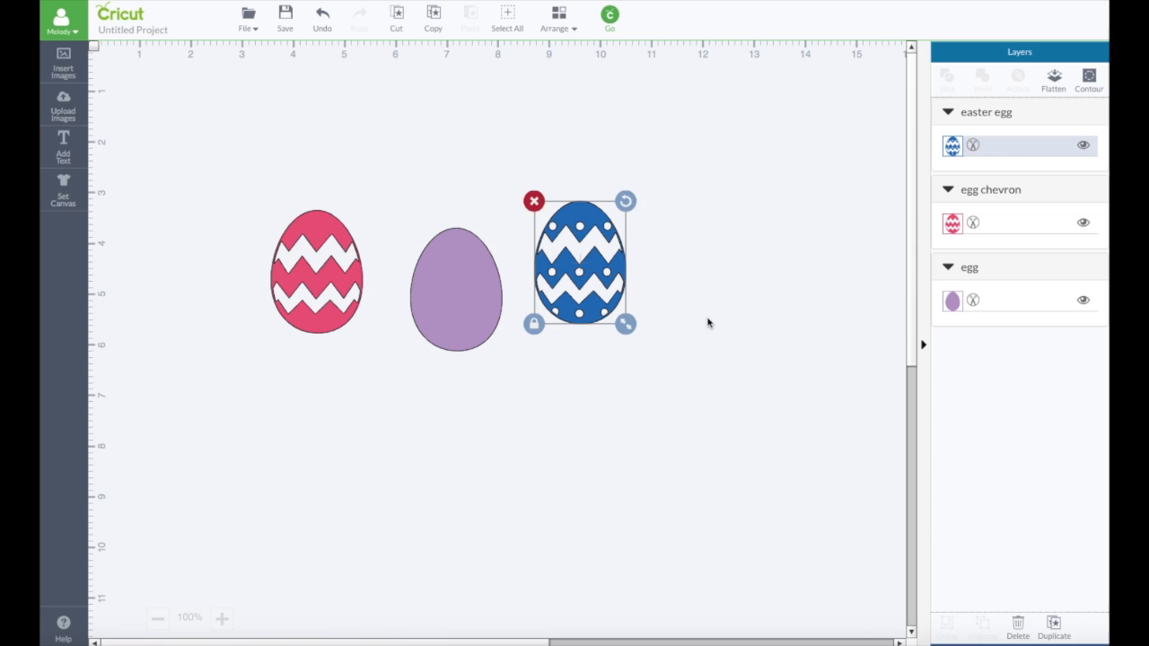
left_click(707, 321)
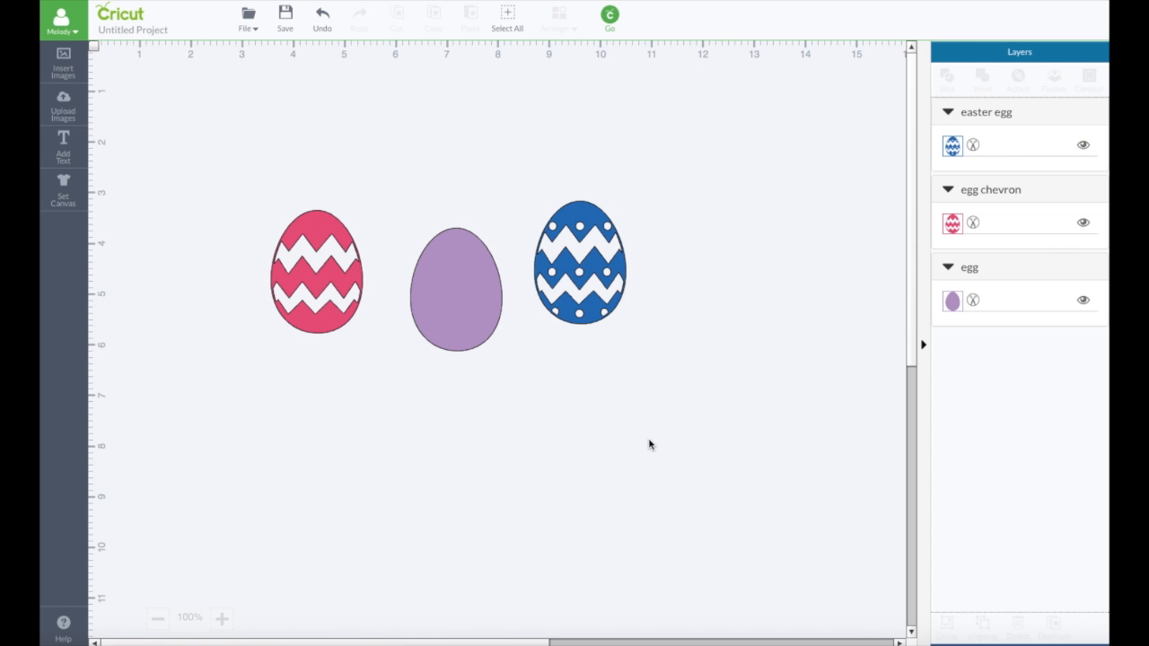